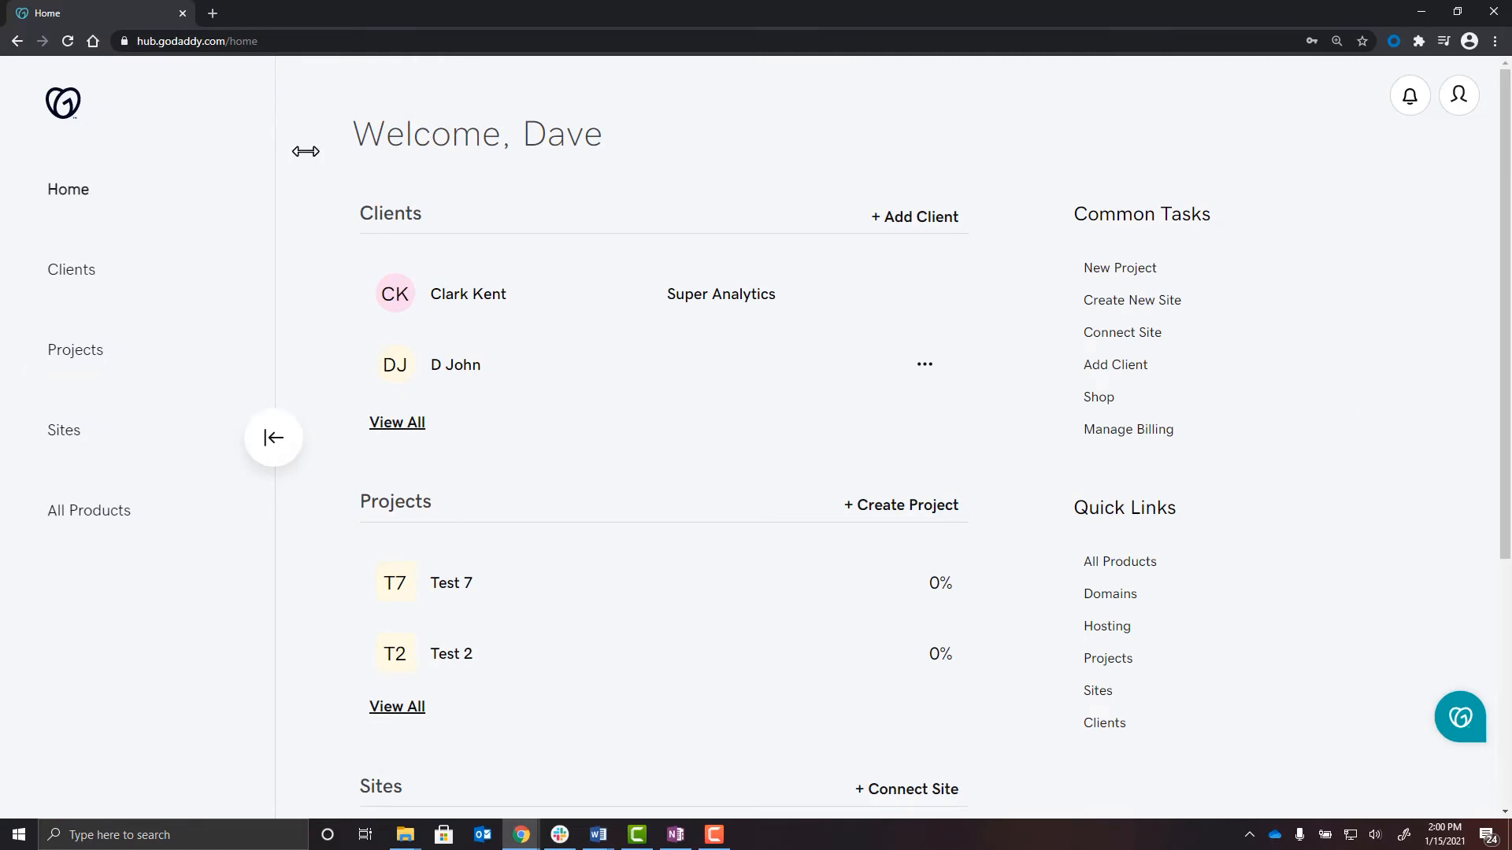
Step: Start a new blank project and save a new client for Batcave Technologies, filling in the client's name and e-mail
{"action": "left_click", "coordinate": [92, 359]}
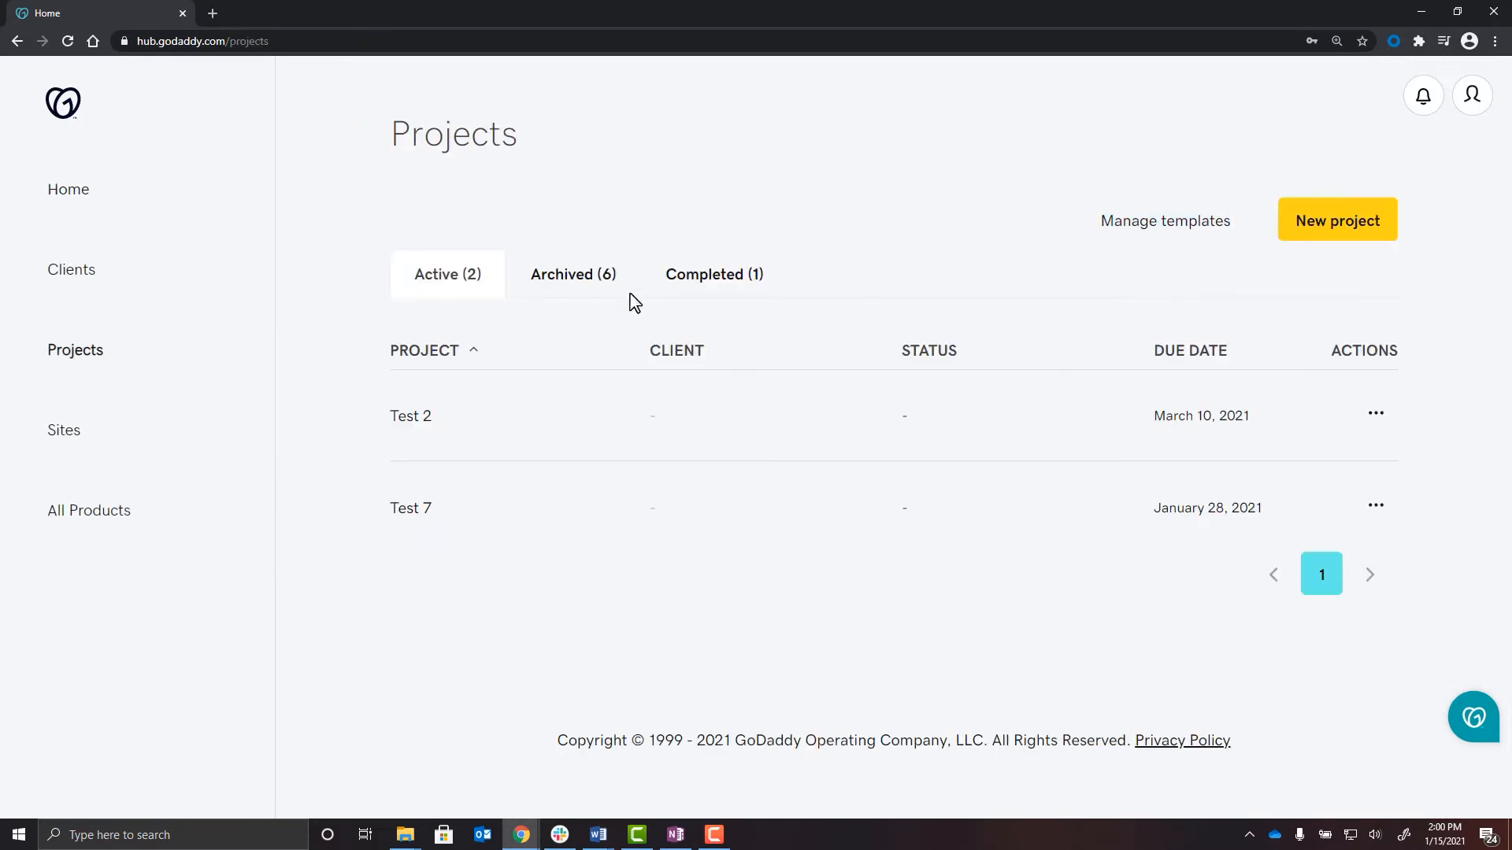
{"action": "left_click", "coordinate": [1332, 229]}
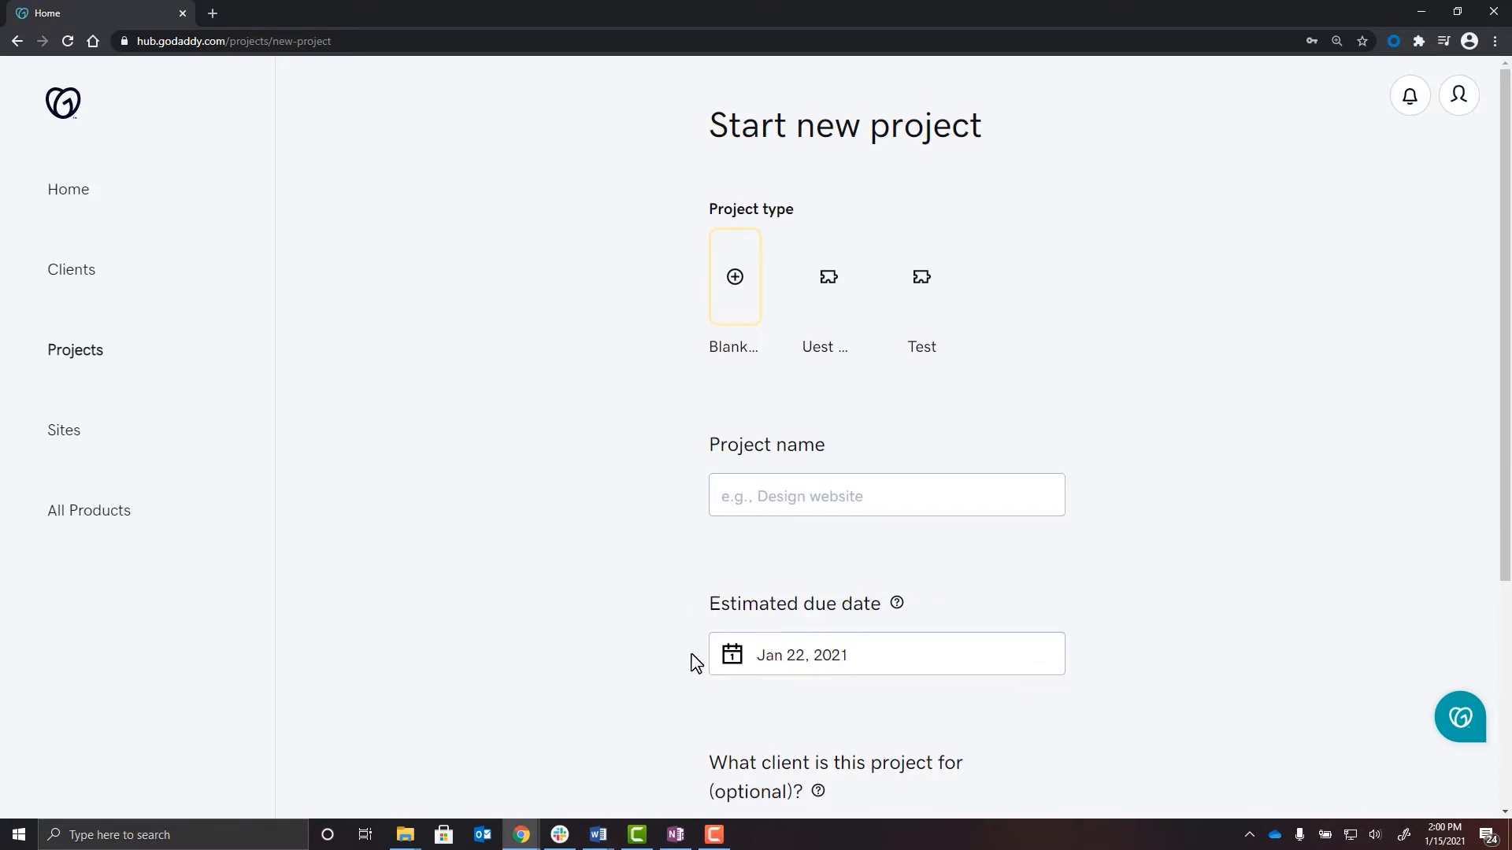
{"action": "scroll", "coordinate": [692, 655], "scroll_direction": "down", "scroll_amount": 4}
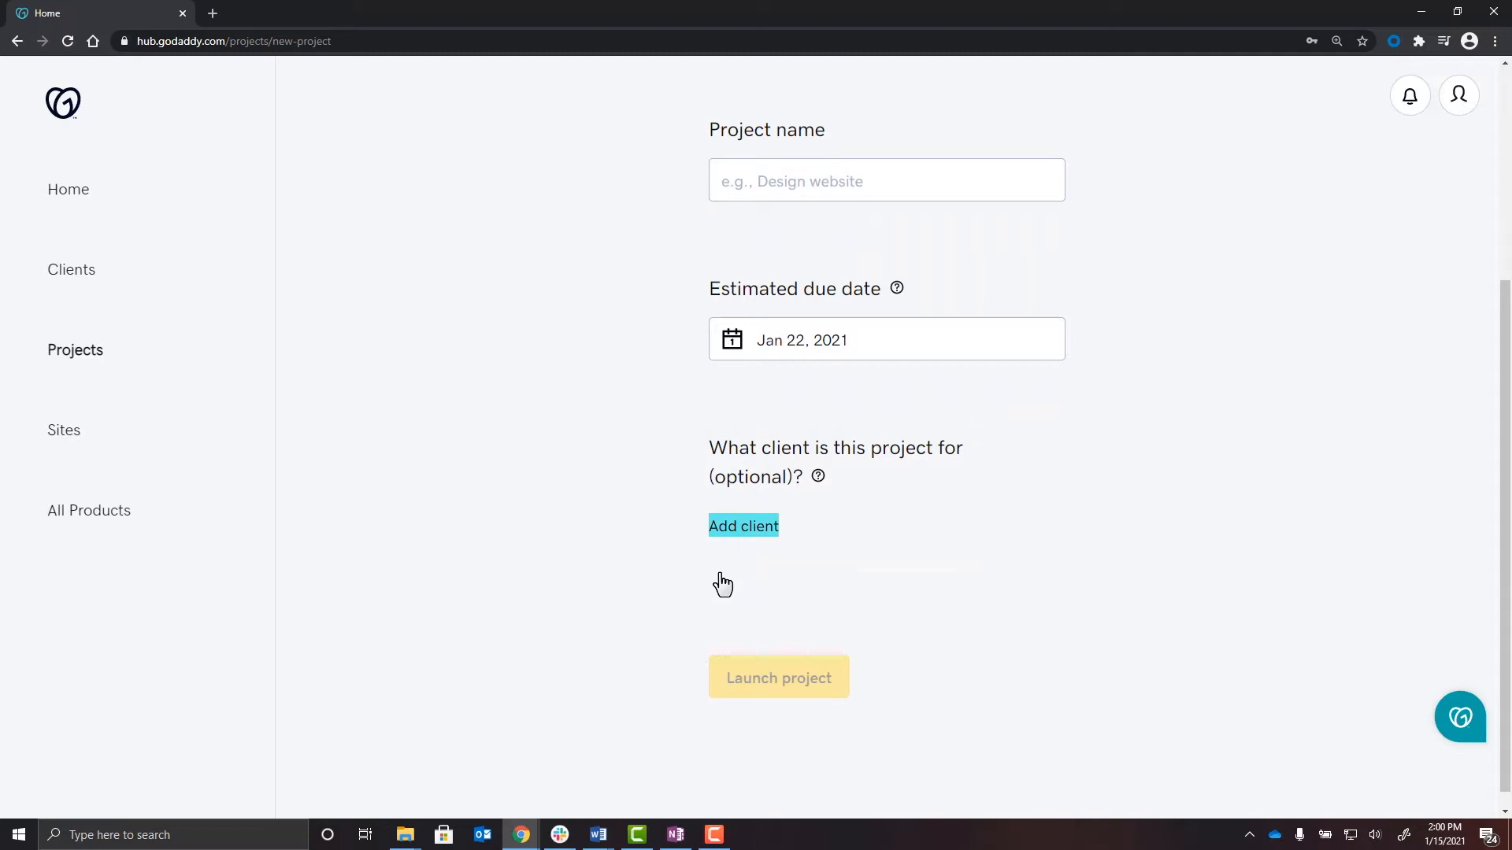
{"action": "left_click", "coordinate": [740, 529]}
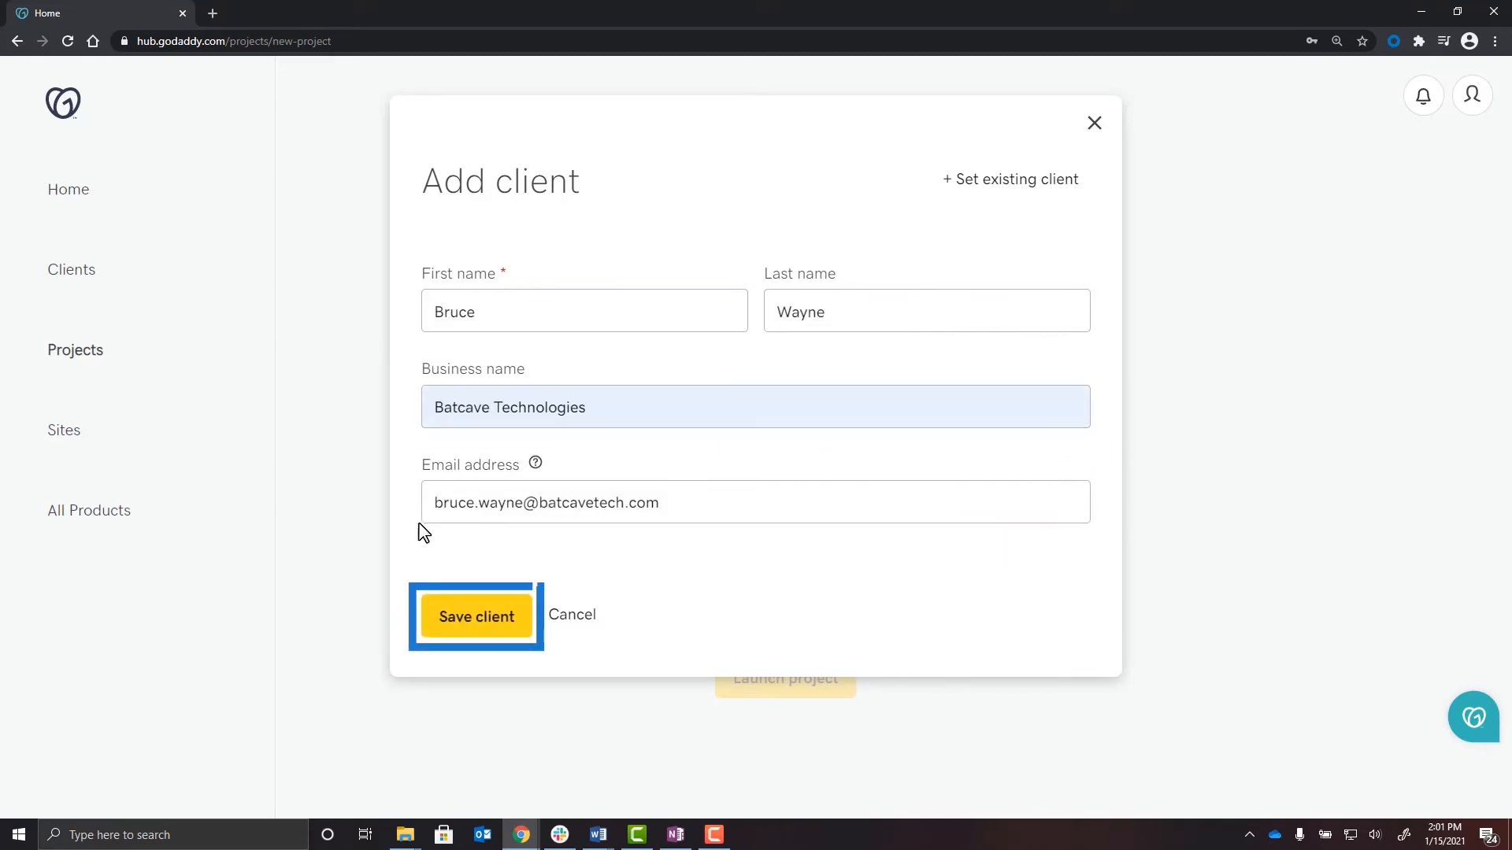
{"action": "left_click", "coordinate": [471, 617]}
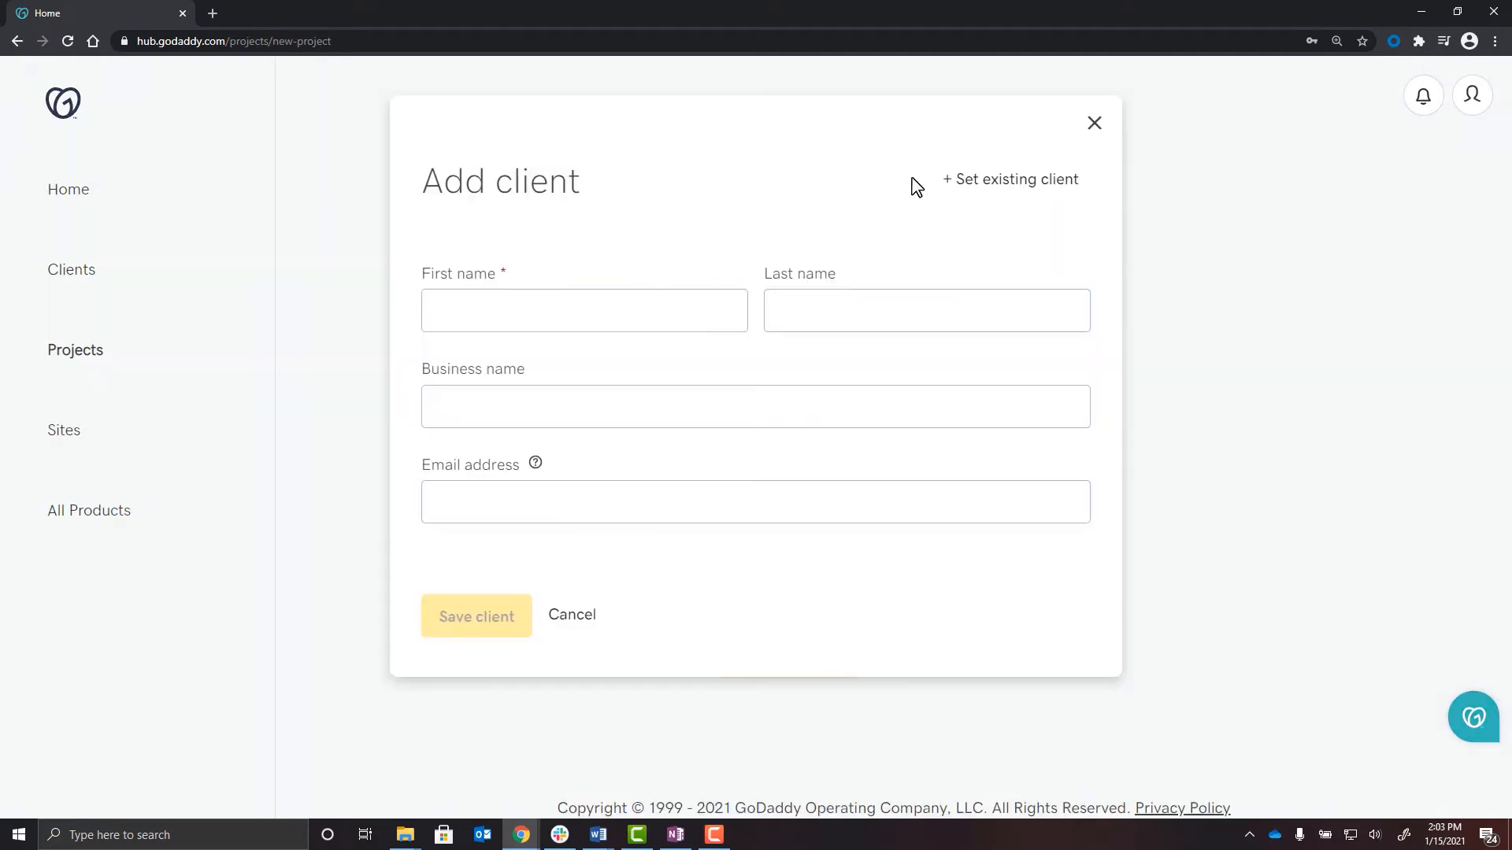
Step: Launch the project as Bat-stat Report with the existing Batcave Technologies client assigned to it
{"action": "left_click", "coordinate": [968, 179]}
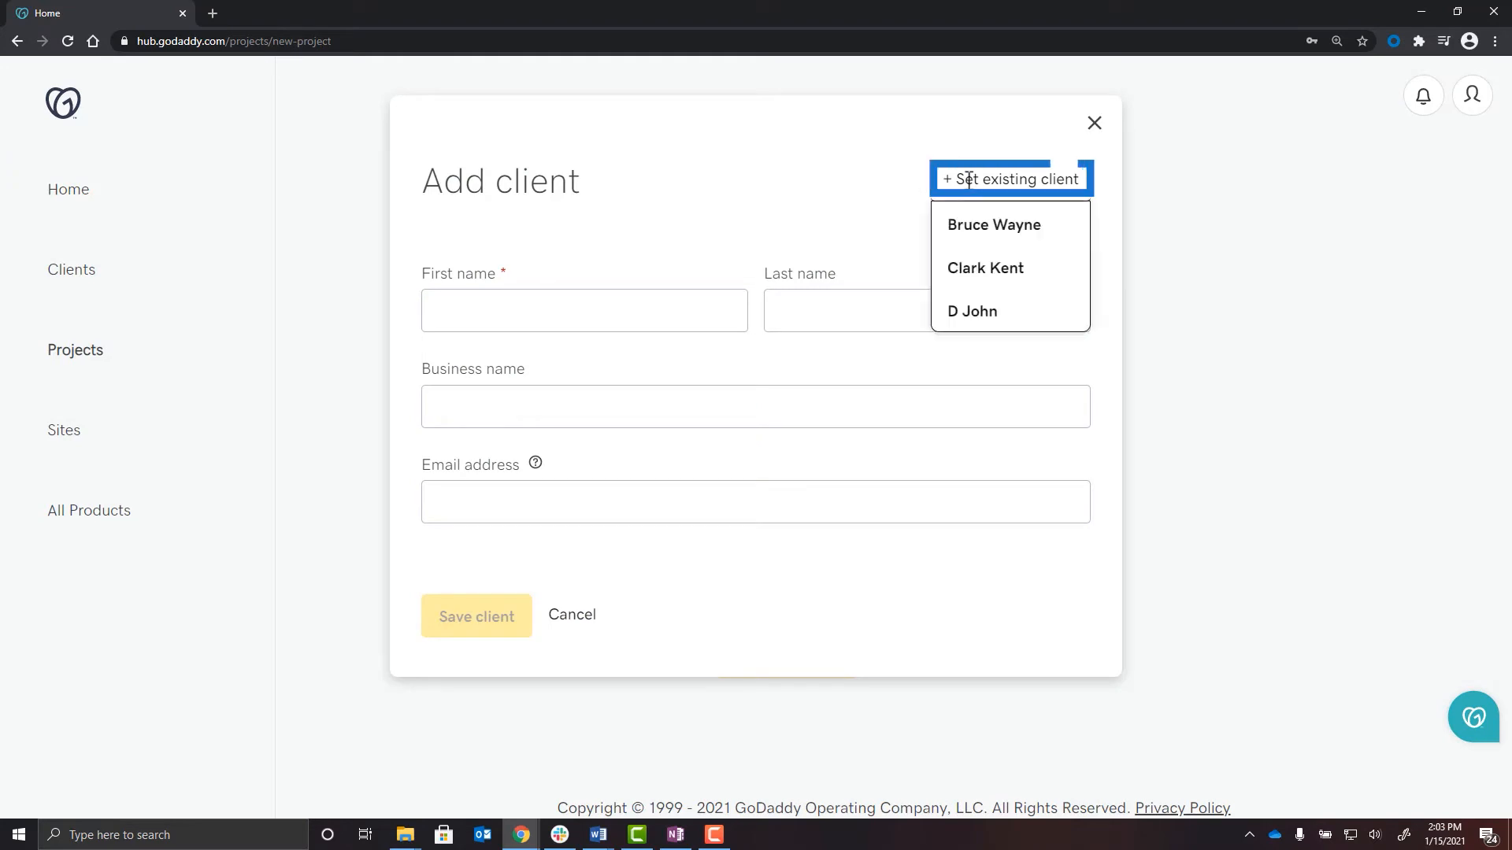
{"action": "left_click", "coordinate": [971, 231]}
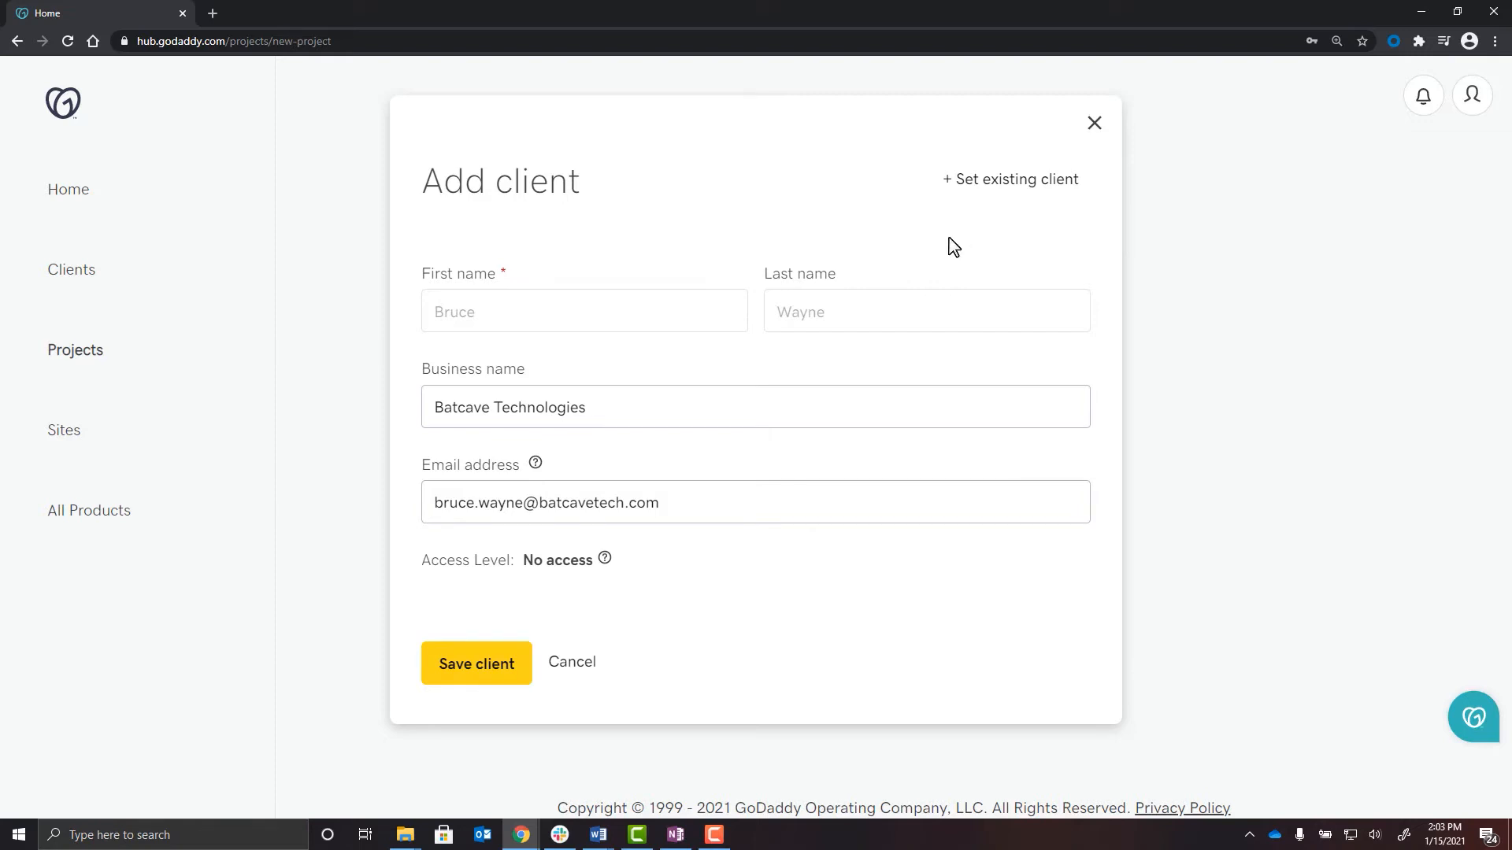
{"action": "left_click", "coordinate": [462, 667]}
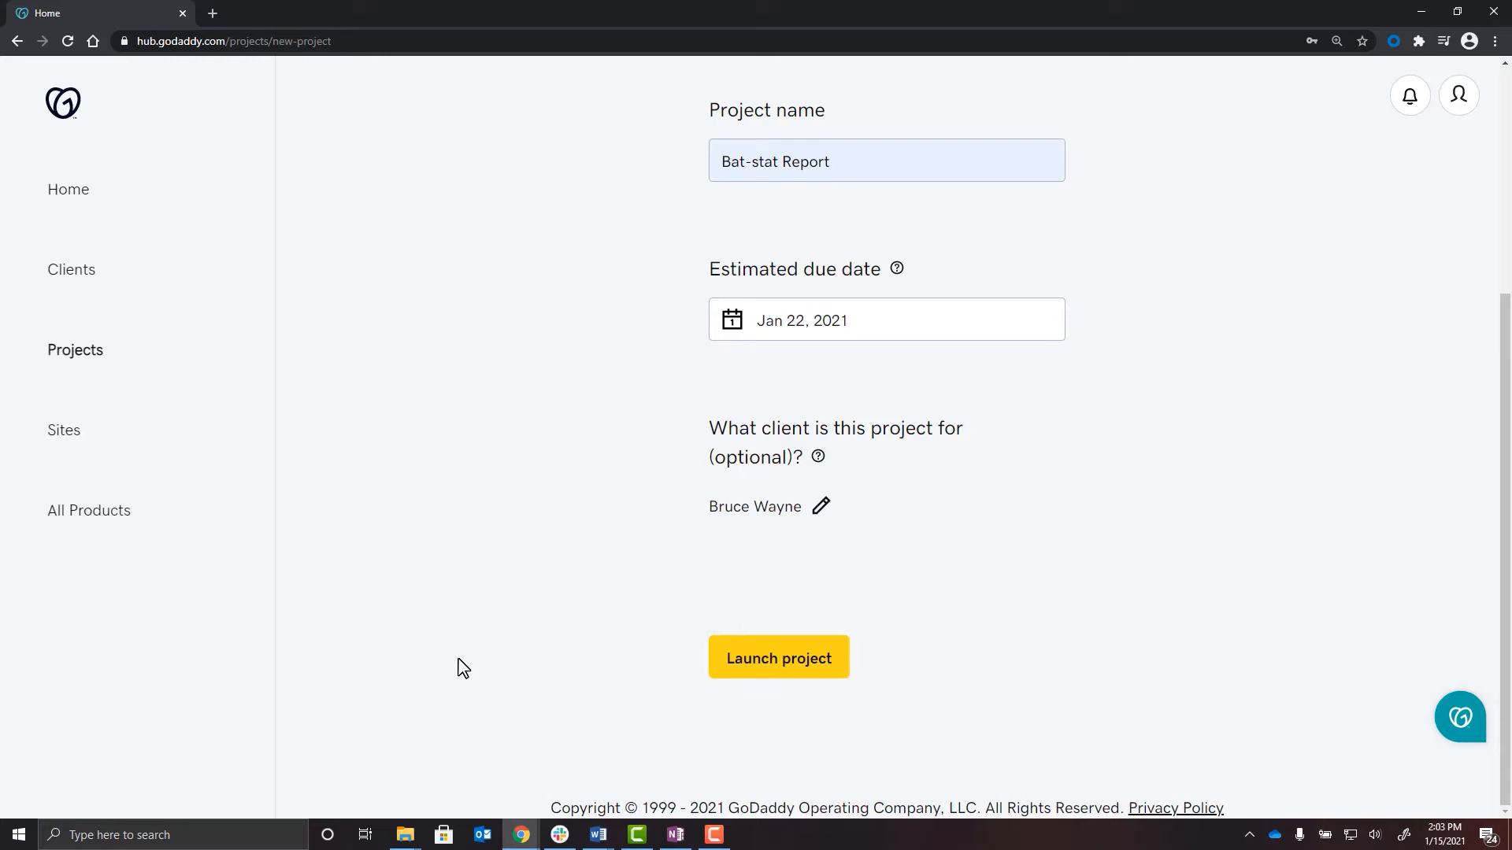
{"action": "left_click", "coordinate": [776, 674]}
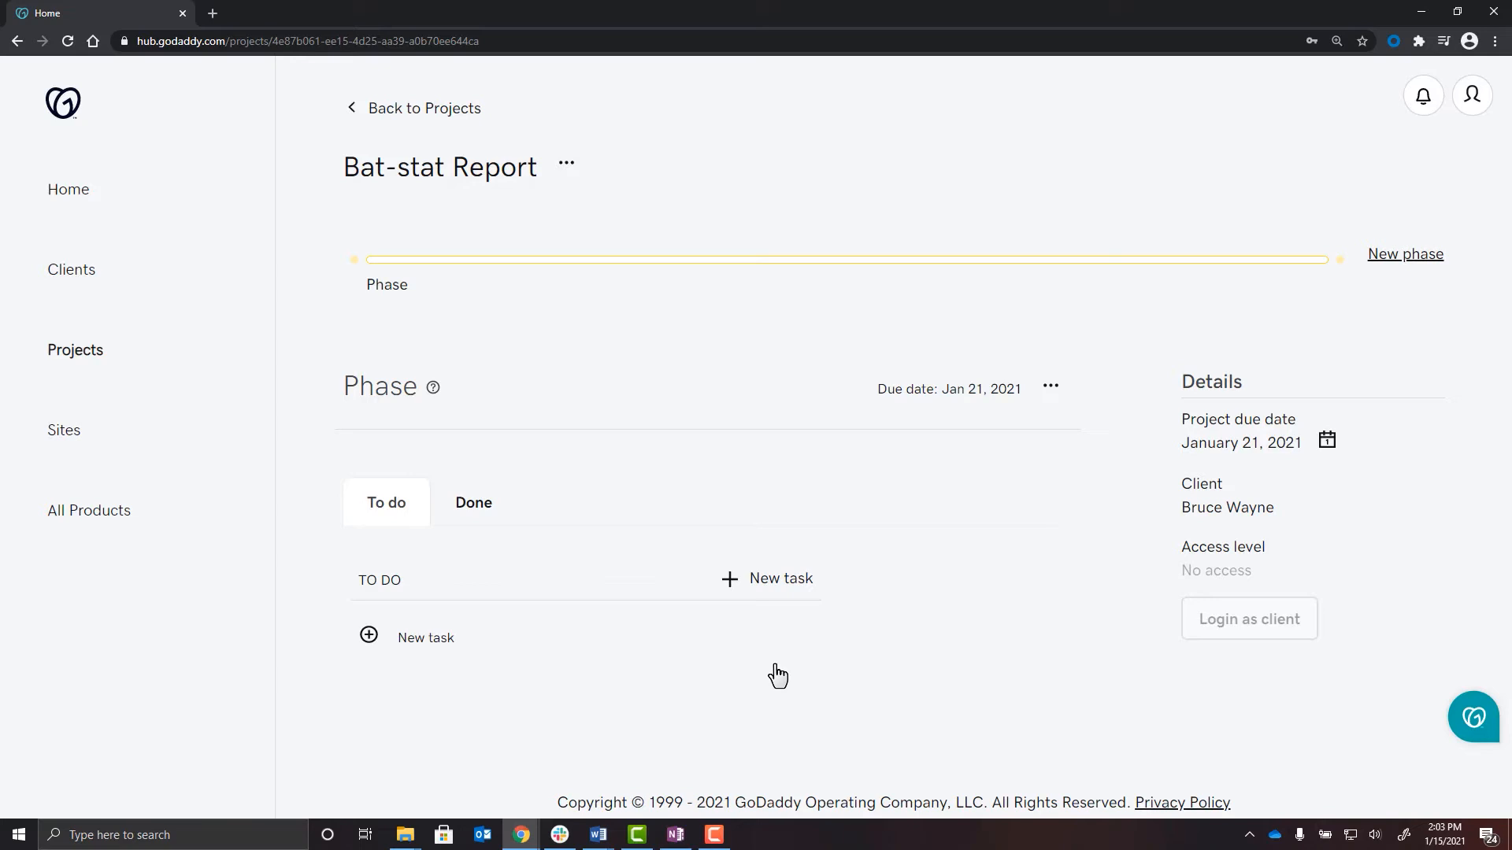
Step: Add a to-do task titled Find the Joker with the description "Run GPS report on the Joker's whereabouts."
{"action": "left_click", "coordinate": [426, 637]}
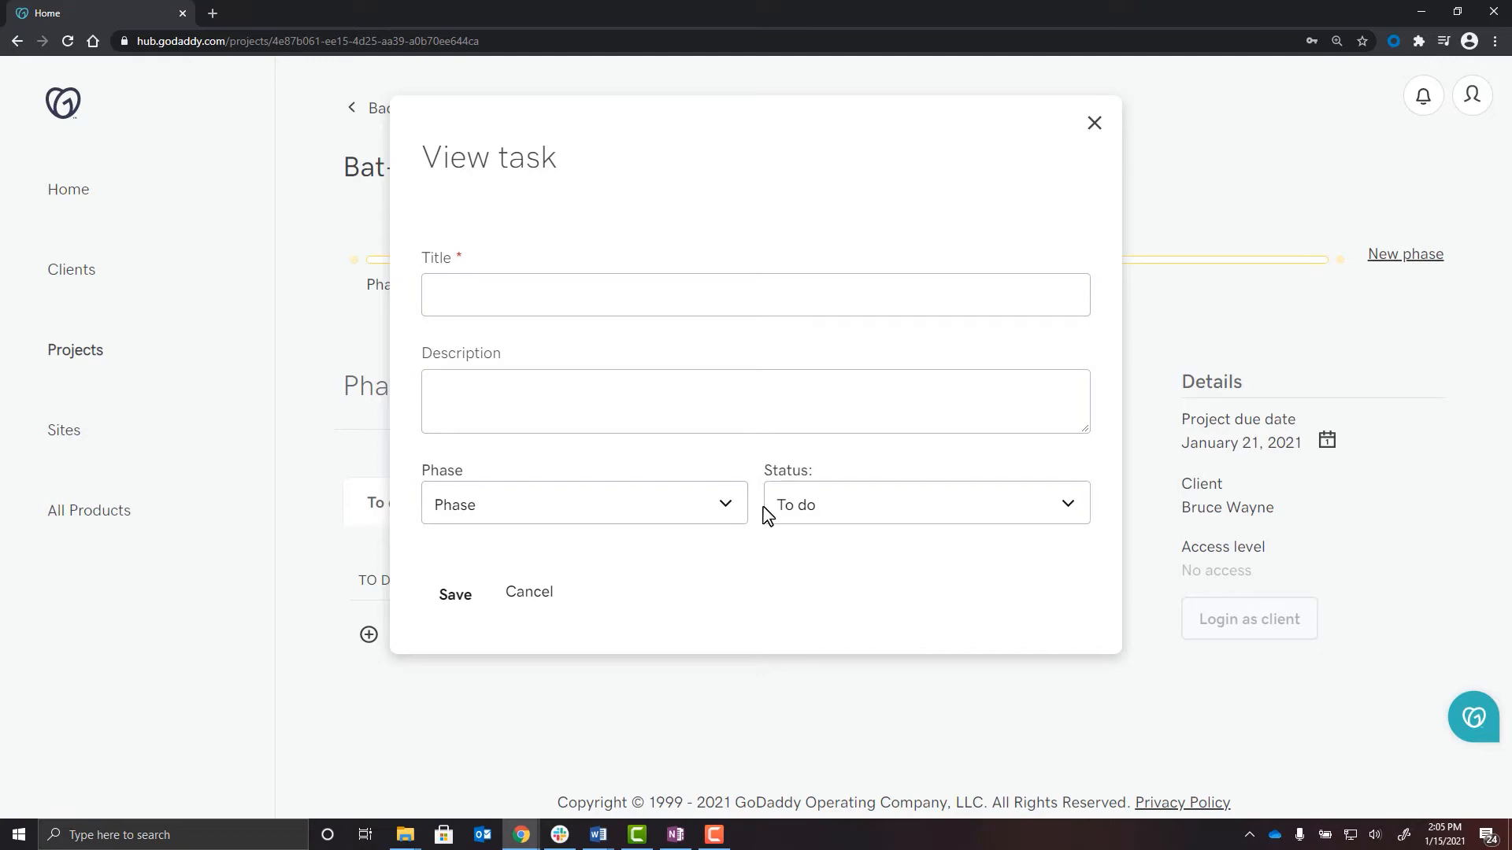
{"action": "left_click", "coordinate": [807, 520]}
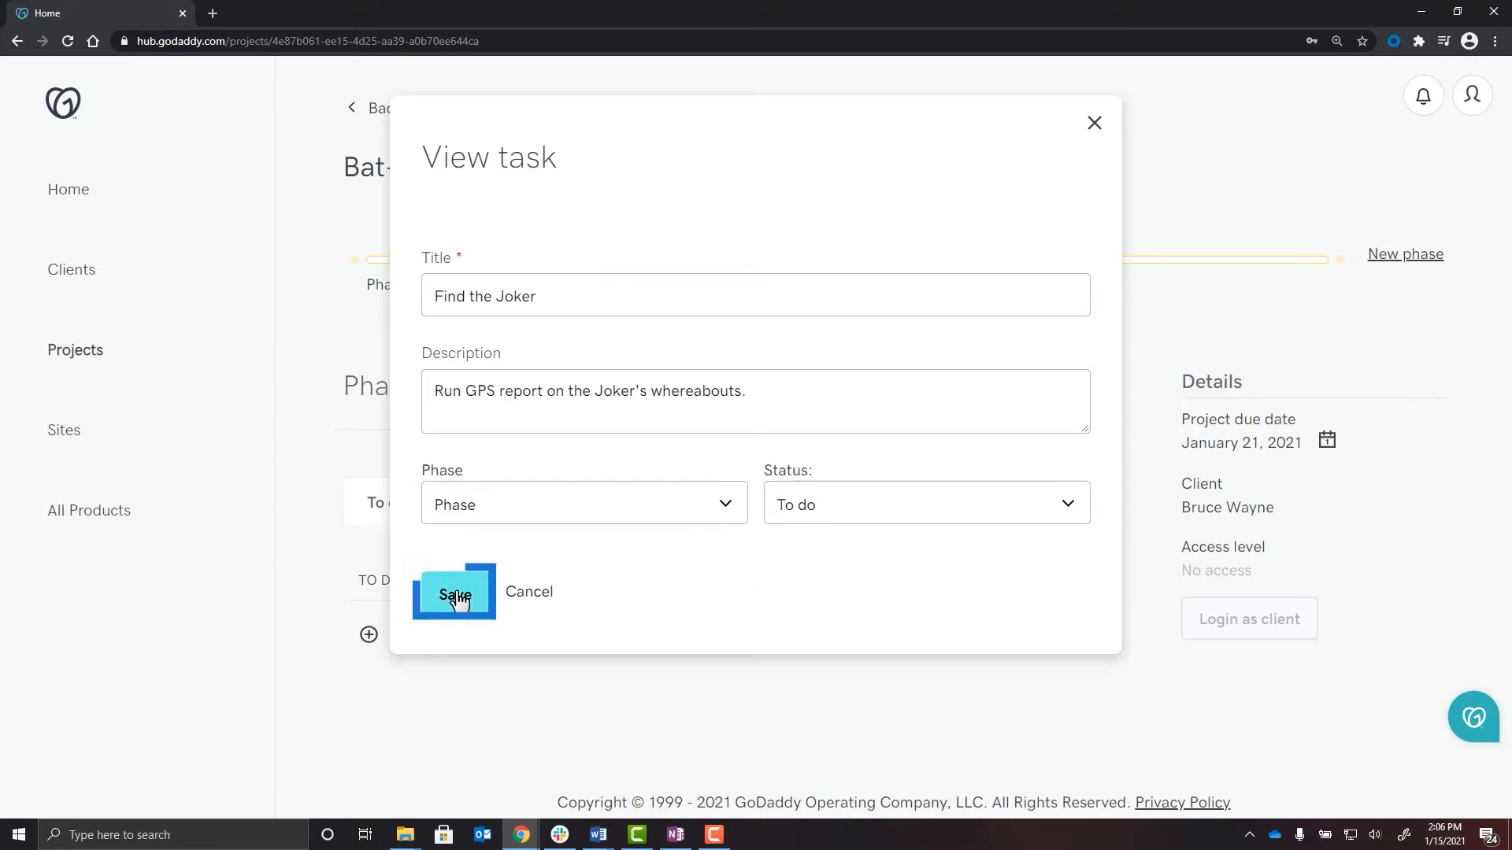
{"action": "left_click", "coordinate": [455, 595]}
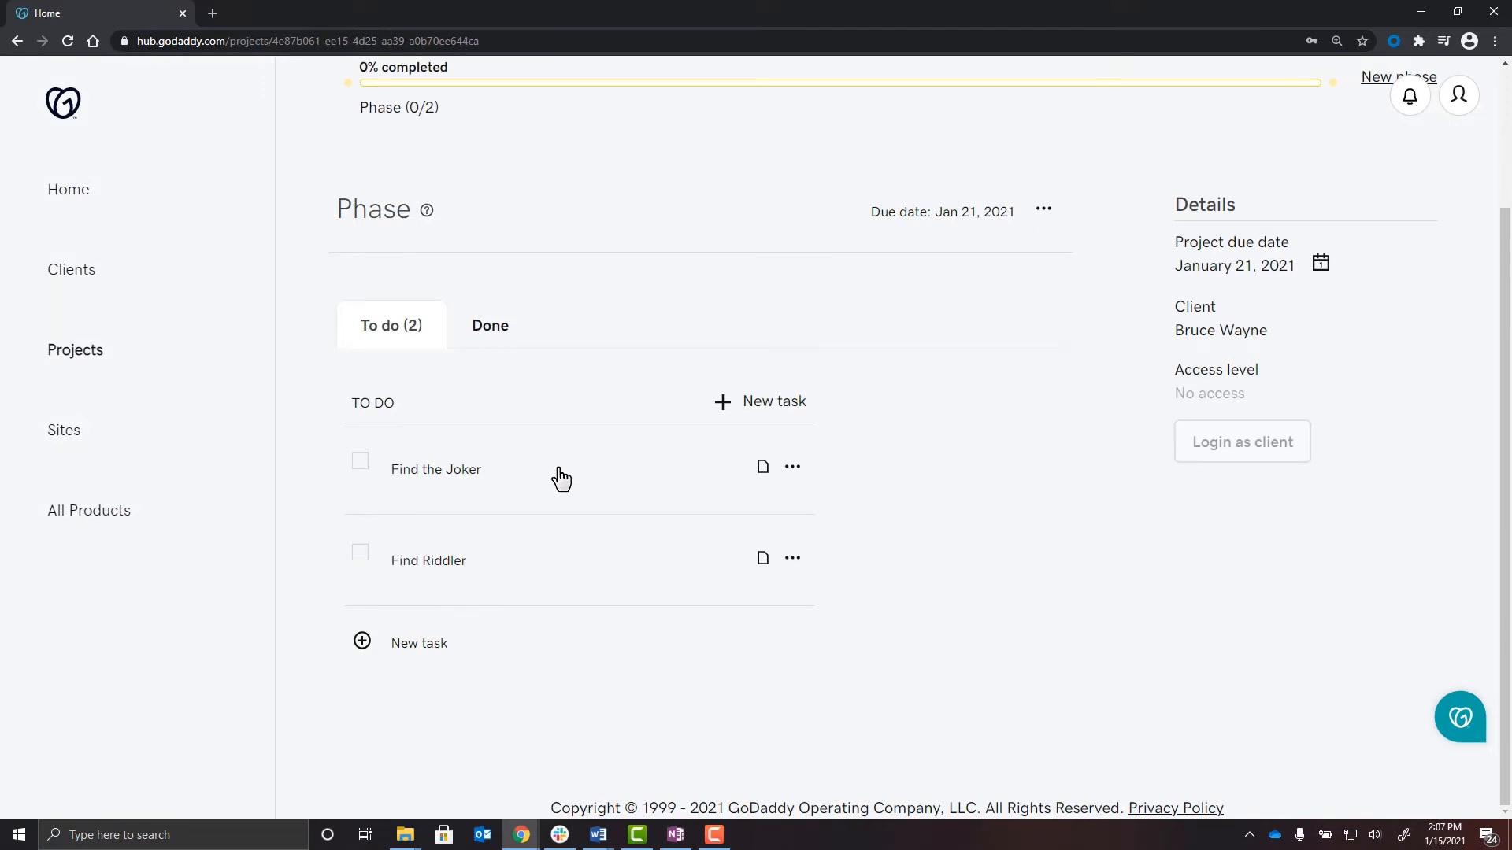
Step: Move the Find the Joker task below Find Riddler and mark the first task in the list as done
{"action": "left_click_drag", "start_coordinate": [561, 478], "coordinate": [560, 564]}
{"action": "left_click", "coordinate": [792, 468]}
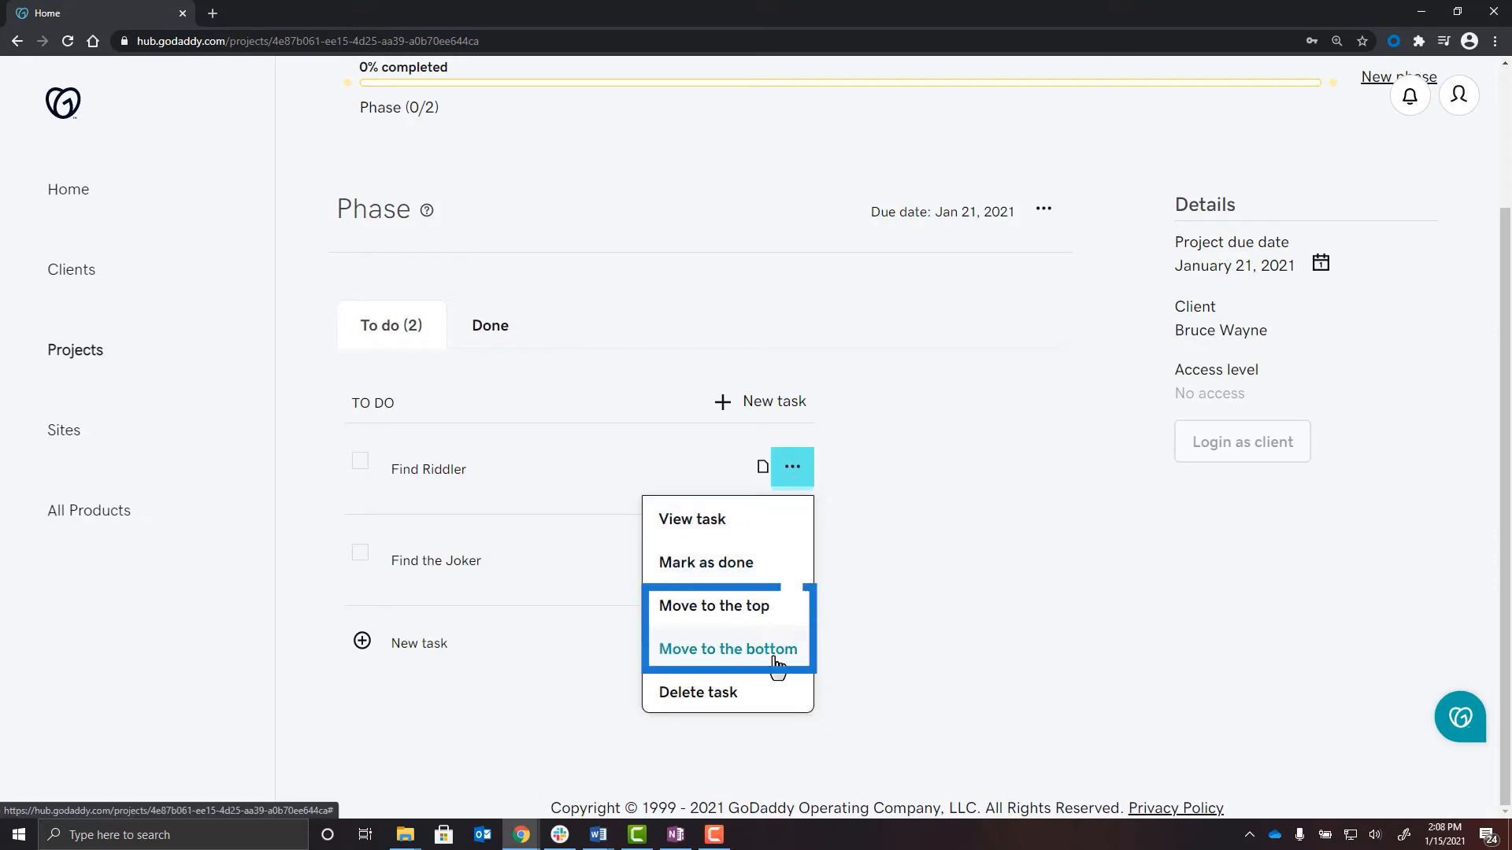
{"action": "left_click", "coordinate": [761, 565]}
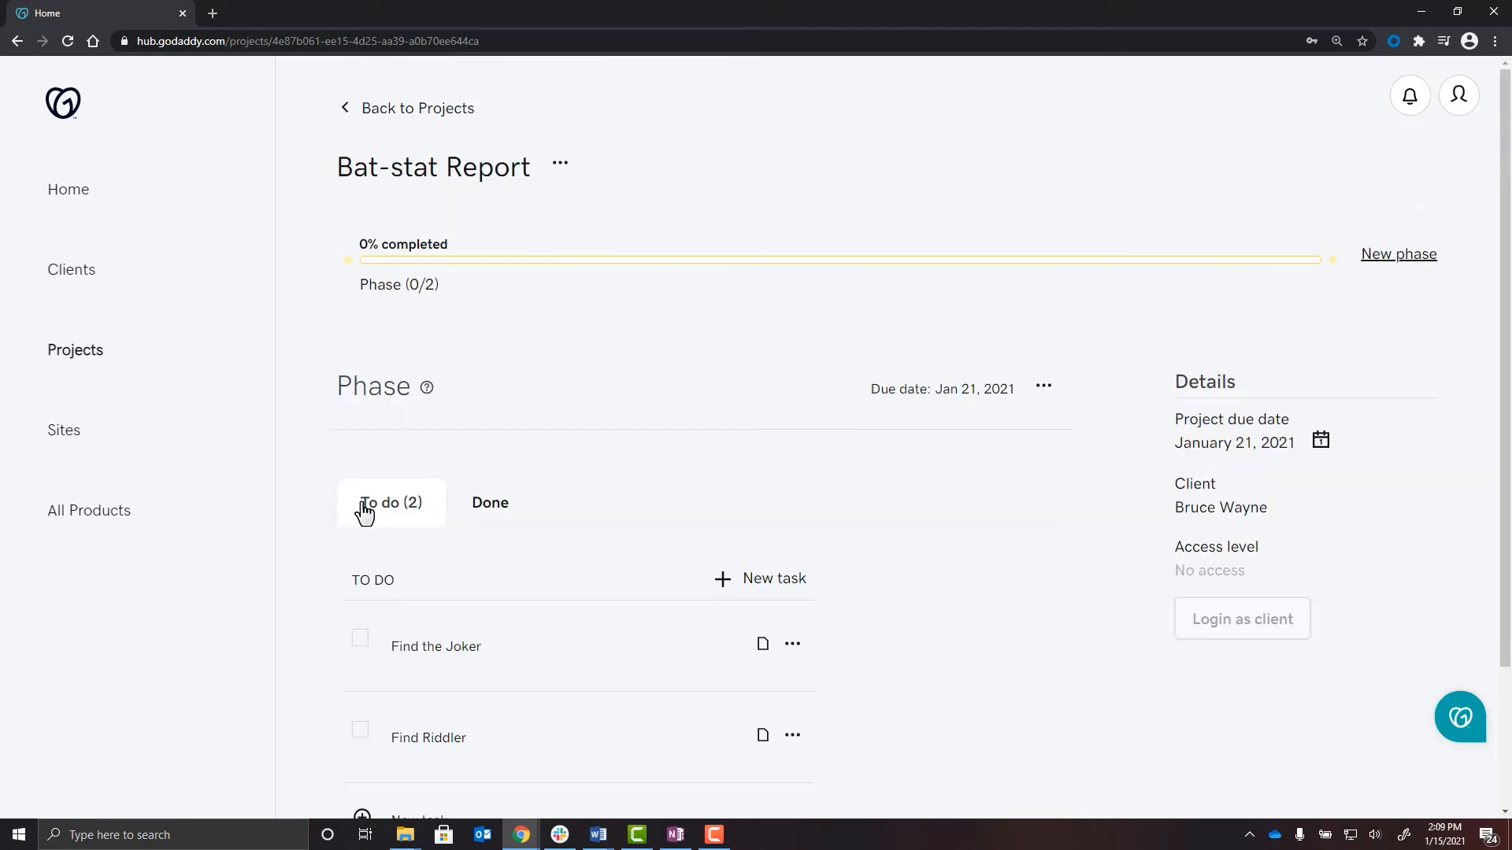
{"action": "left_click", "coordinate": [494, 510]}
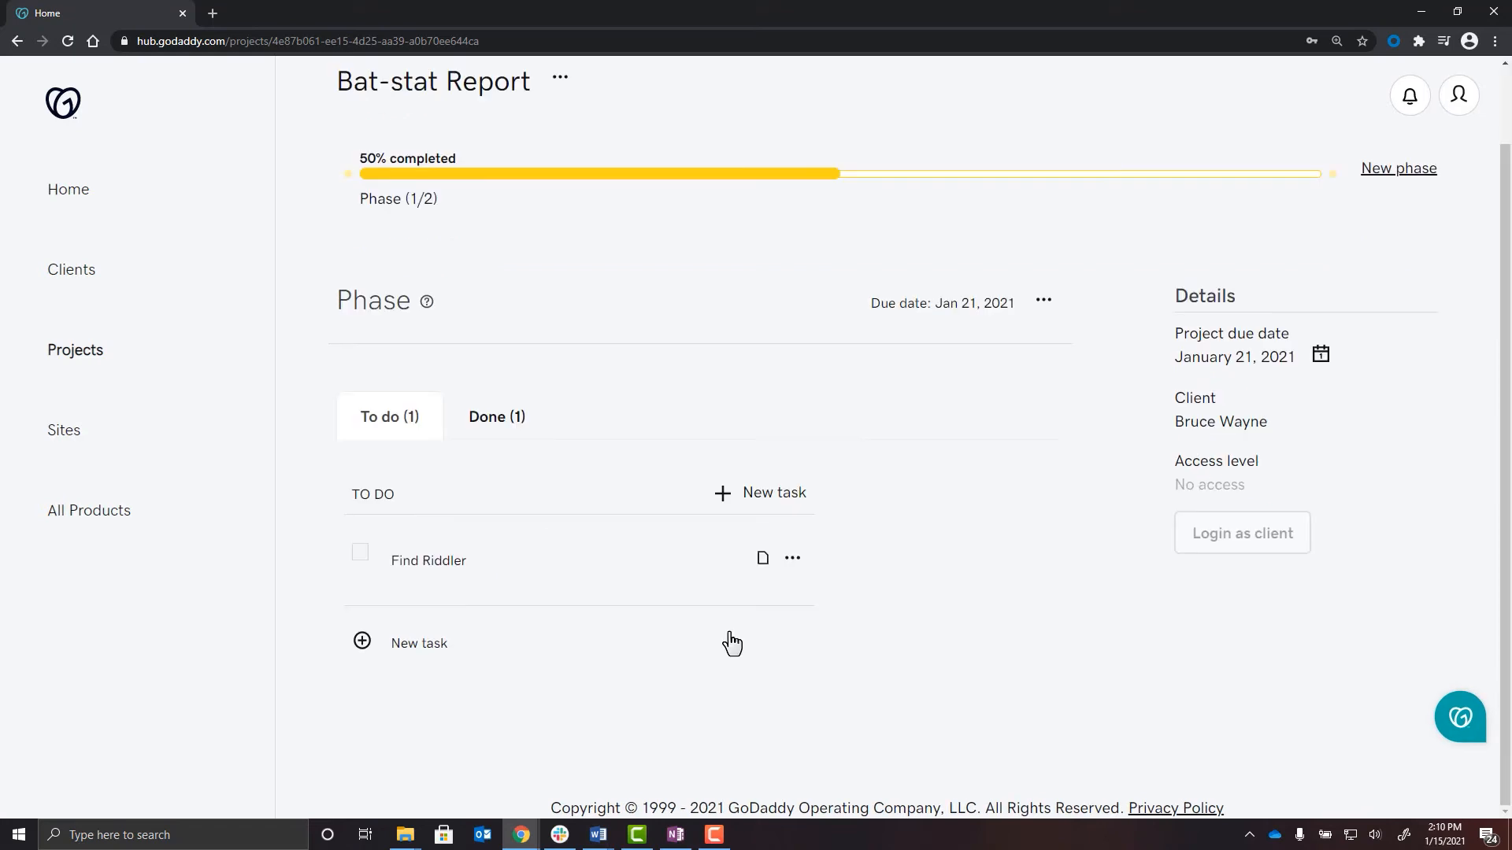
Step: Add a second project phase named 7-day report with a duration of 7 days
{"action": "left_click", "coordinate": [1396, 170]}
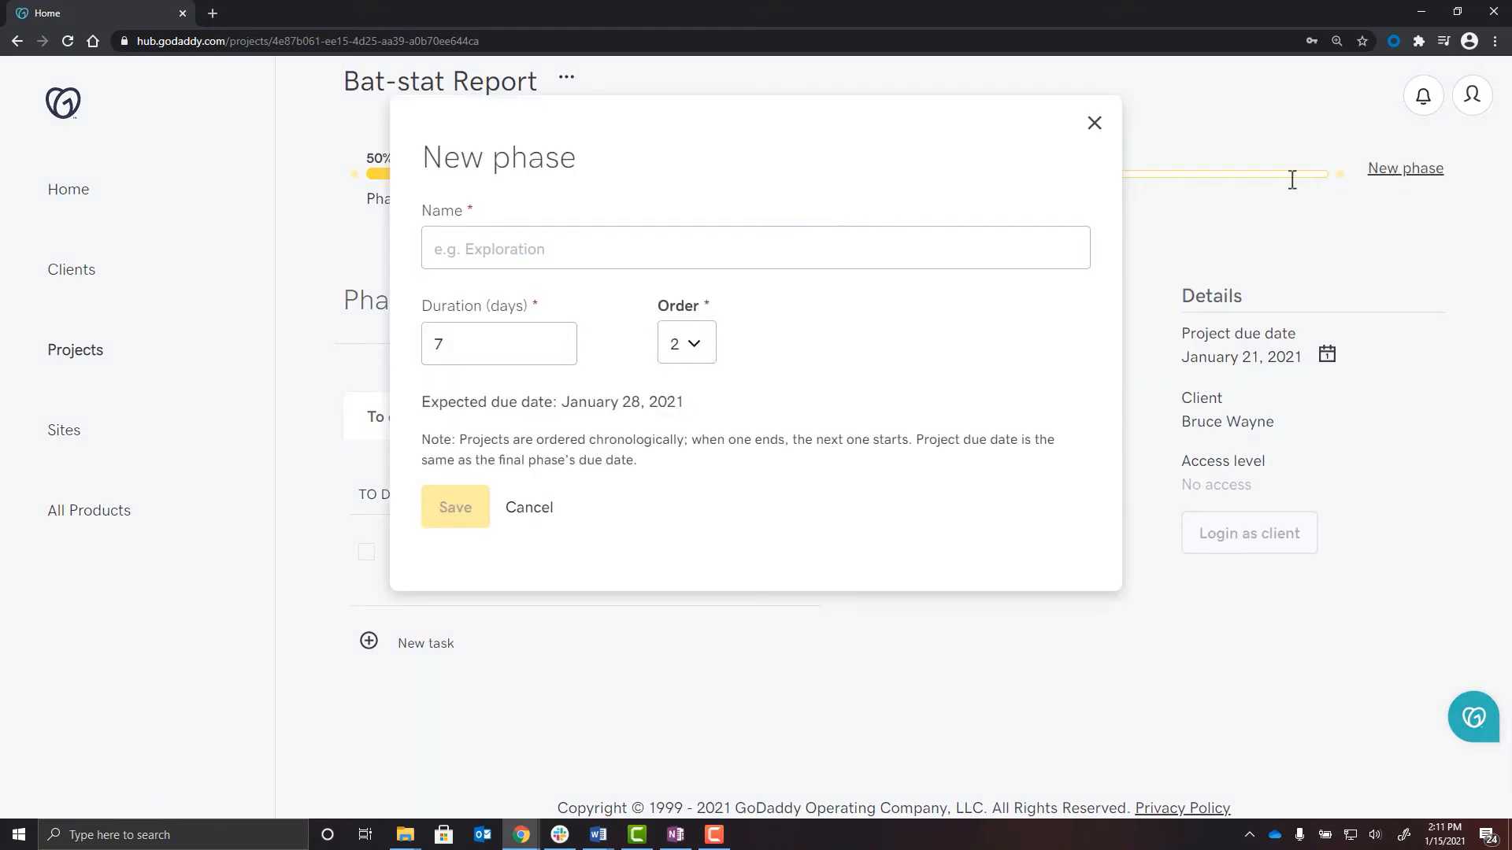
{"action": "left_click", "coordinate": [667, 259]}
{"action": "type", "text": "7-day report"}
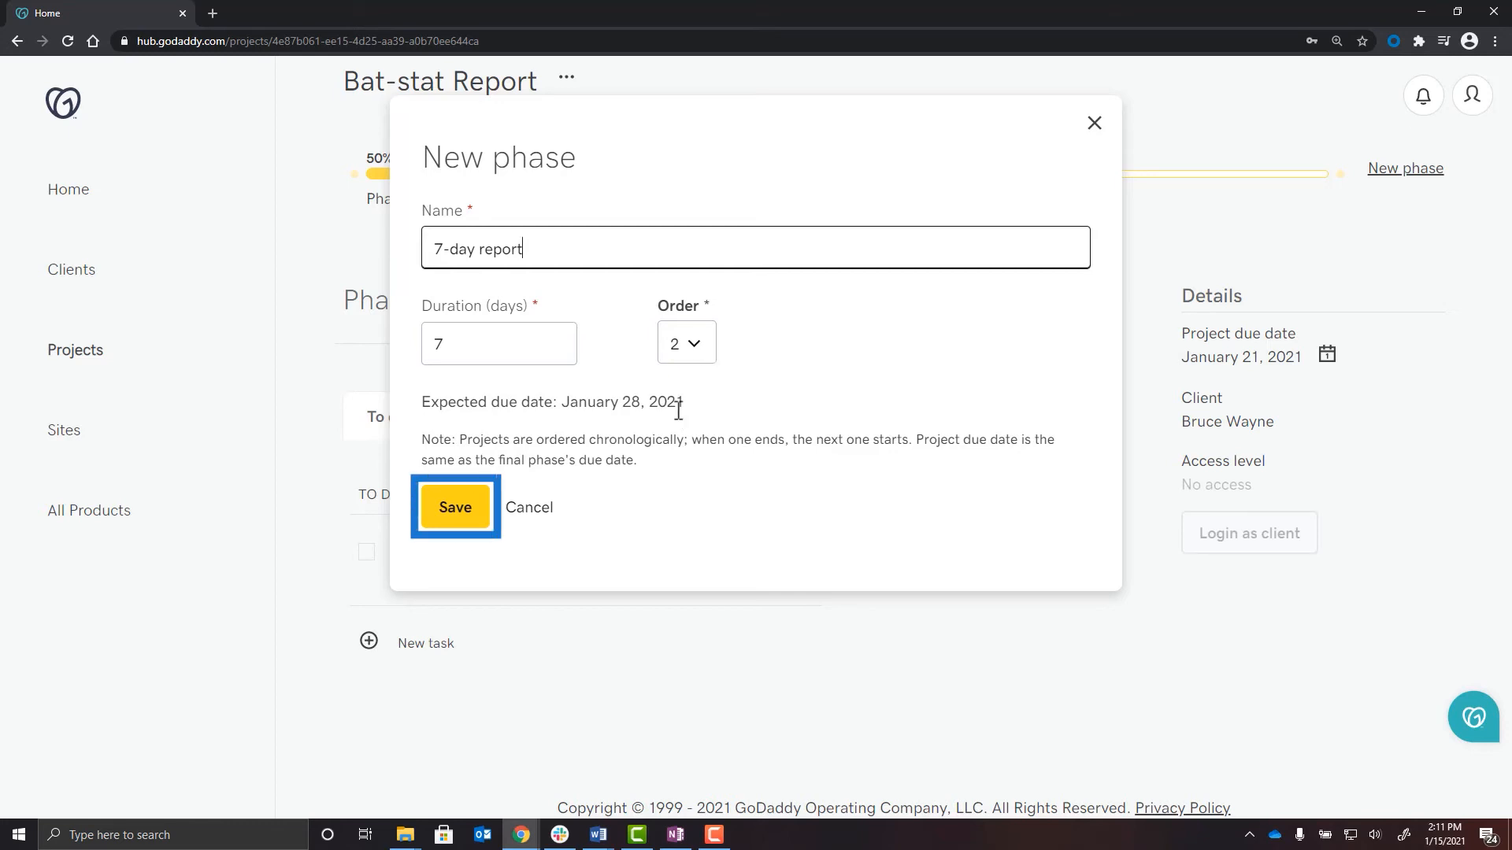
{"action": "left_click", "coordinate": [454, 510]}
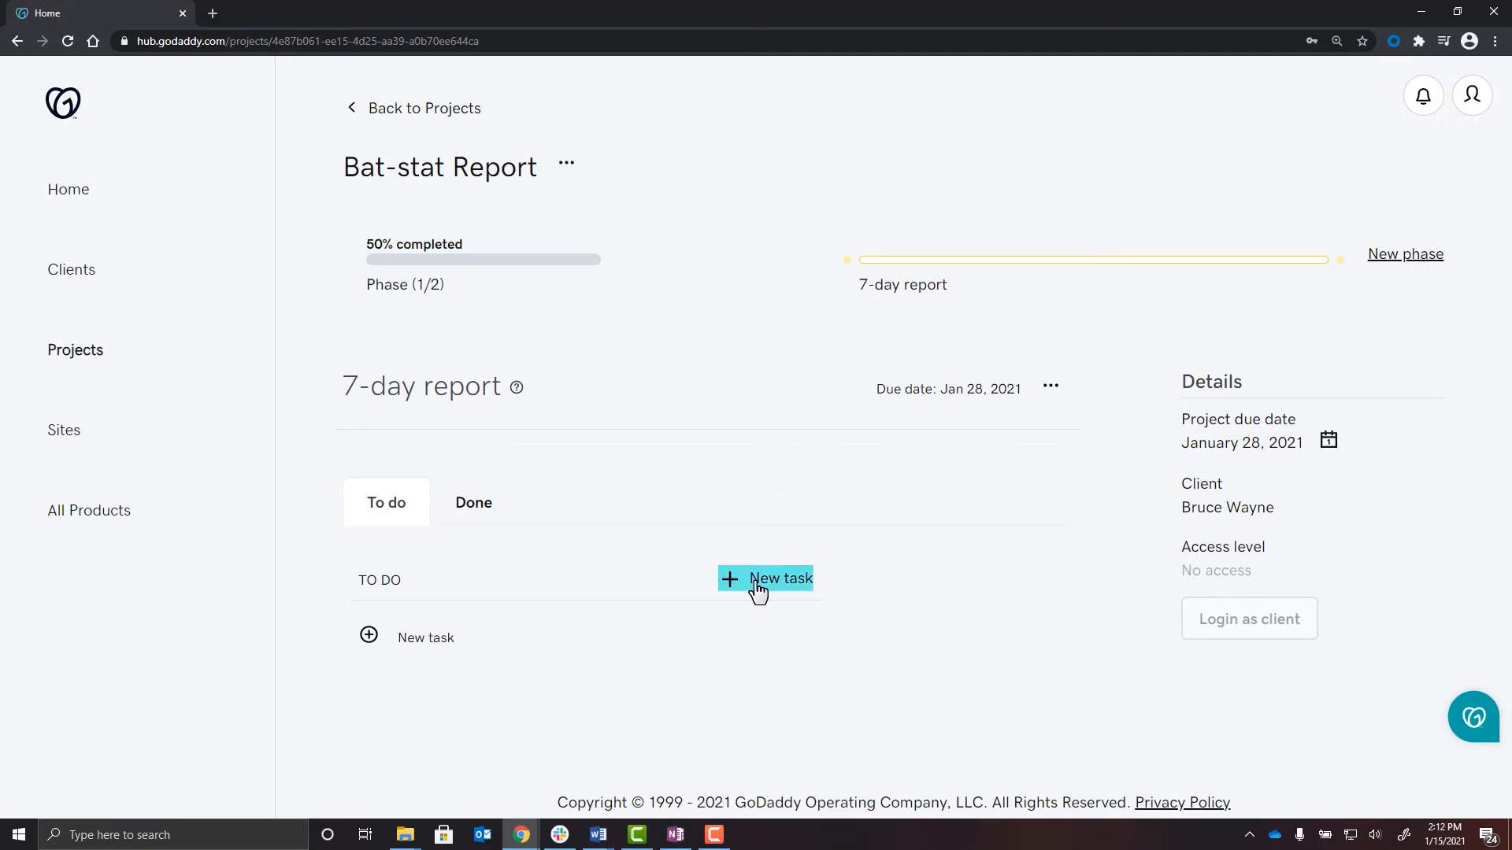
Step: Edit the 7-day report phase so that its due date is January 29, 2021
{"action": "left_click", "coordinate": [1058, 391]}
{"action": "left_click", "coordinate": [1058, 391]}
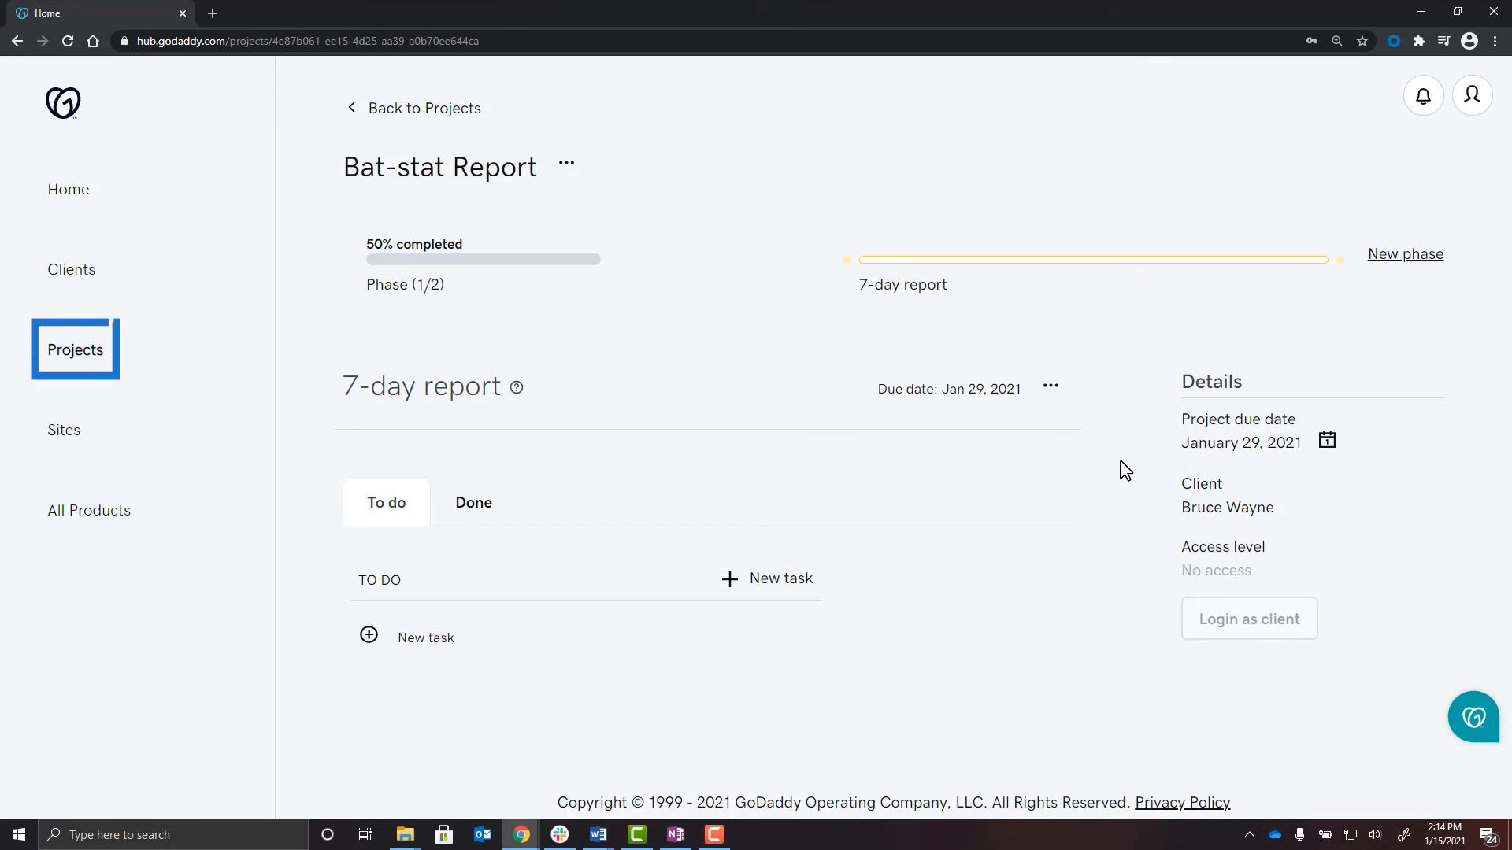
Step: Review the archived, completed and active project lists, and open the first Bat-stat Report project
{"action": "left_click", "coordinate": [83, 355]}
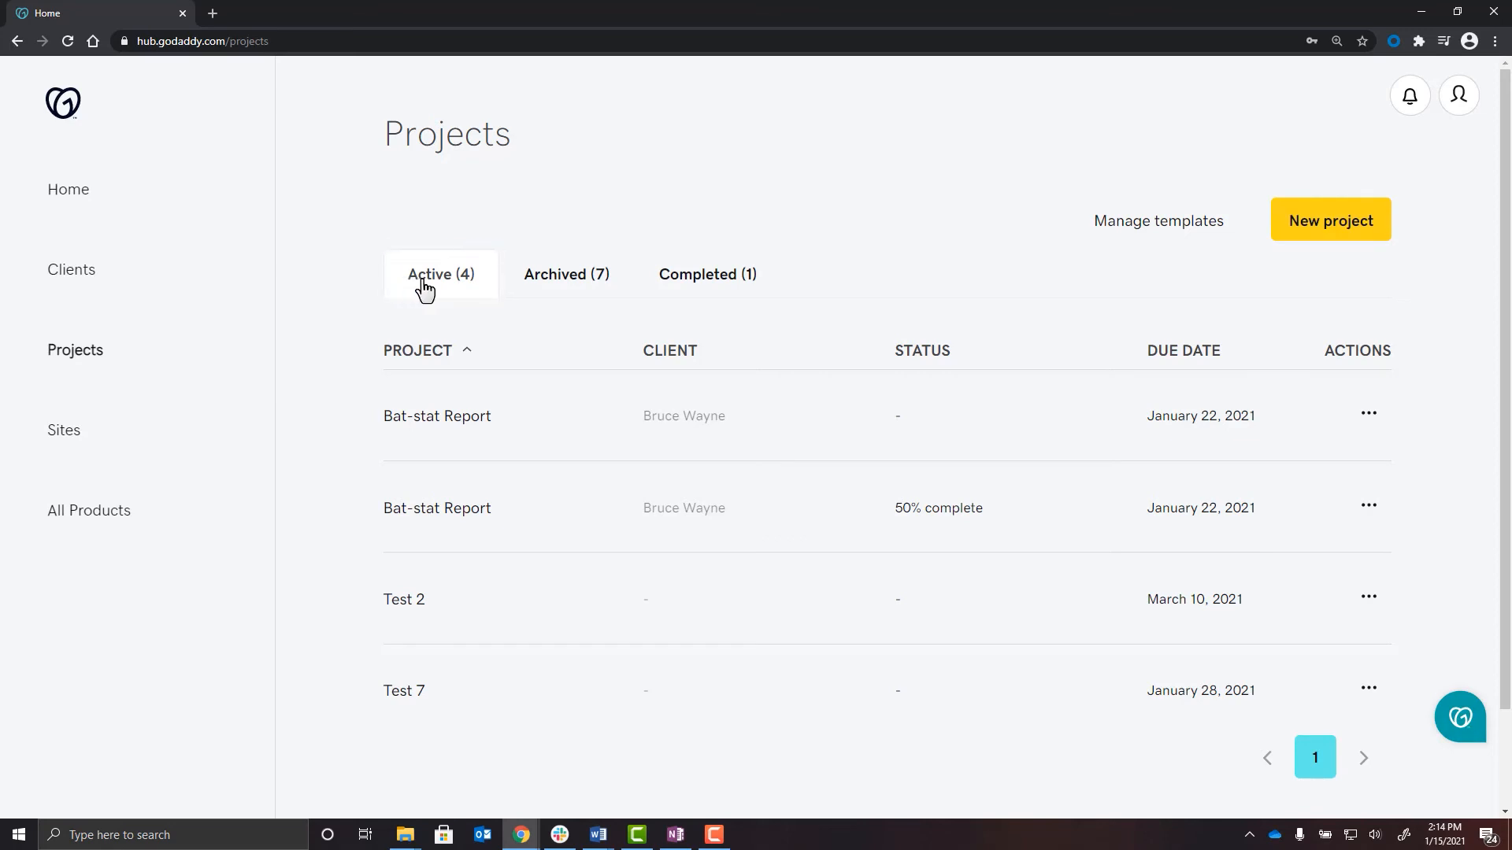
{"action": "left_click", "coordinate": [598, 287]}
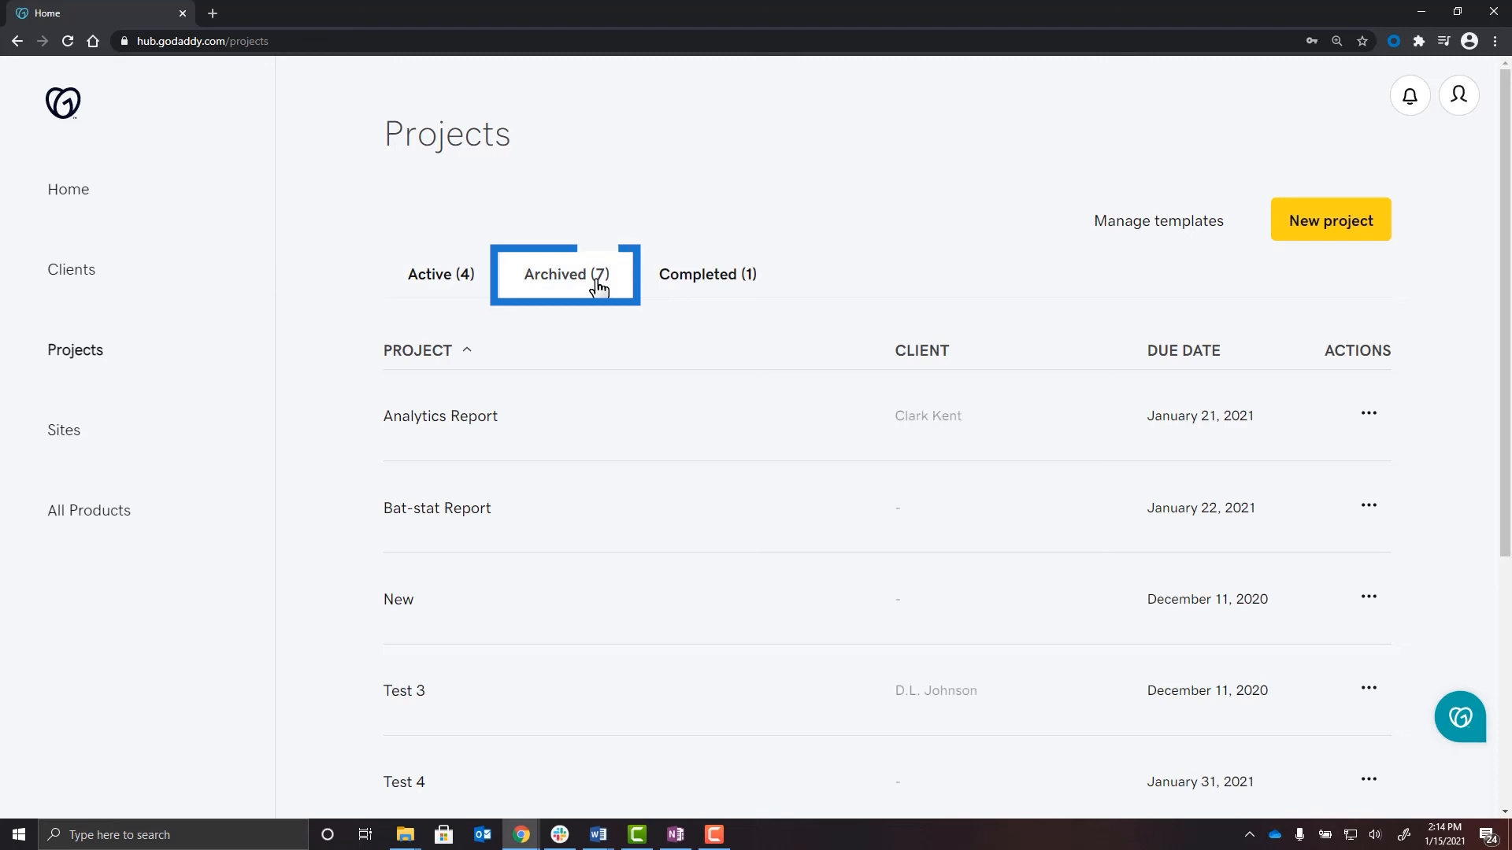
{"action": "left_click", "coordinate": [745, 283]}
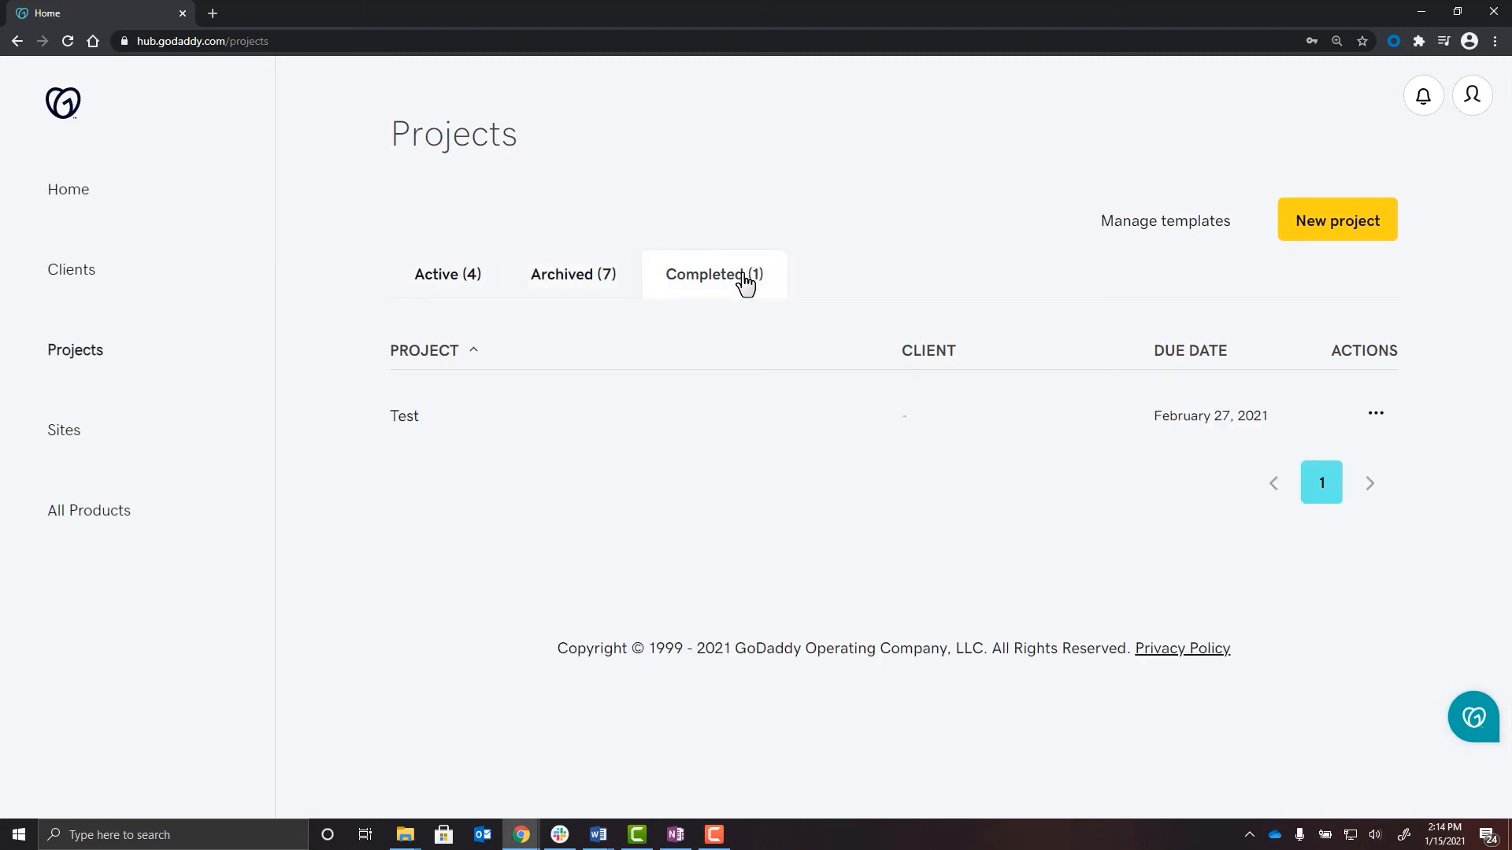
{"action": "left_click", "coordinate": [450, 284]}
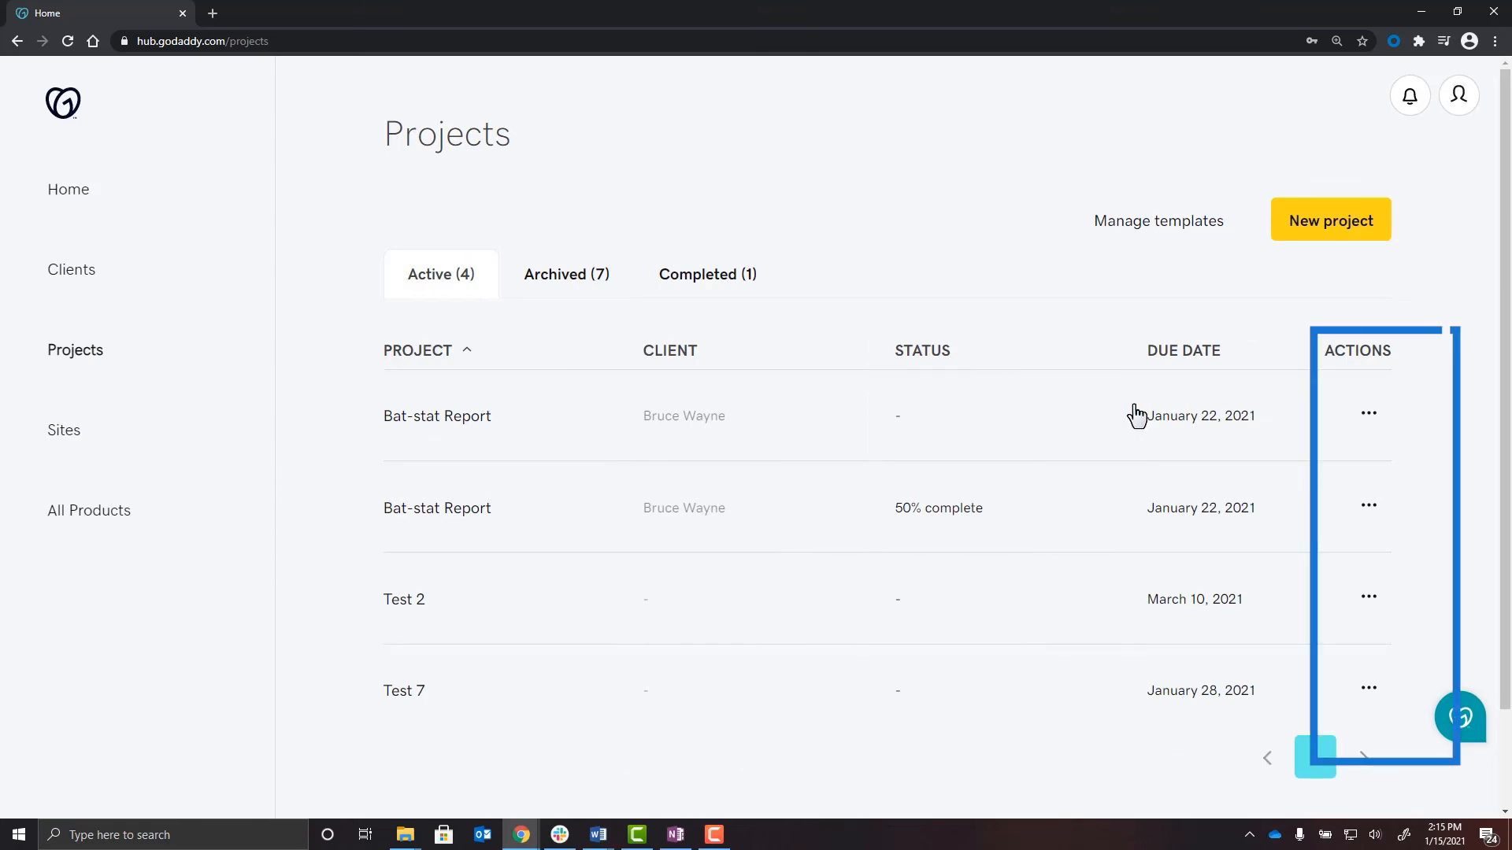
{"action": "left_click", "coordinate": [447, 430]}
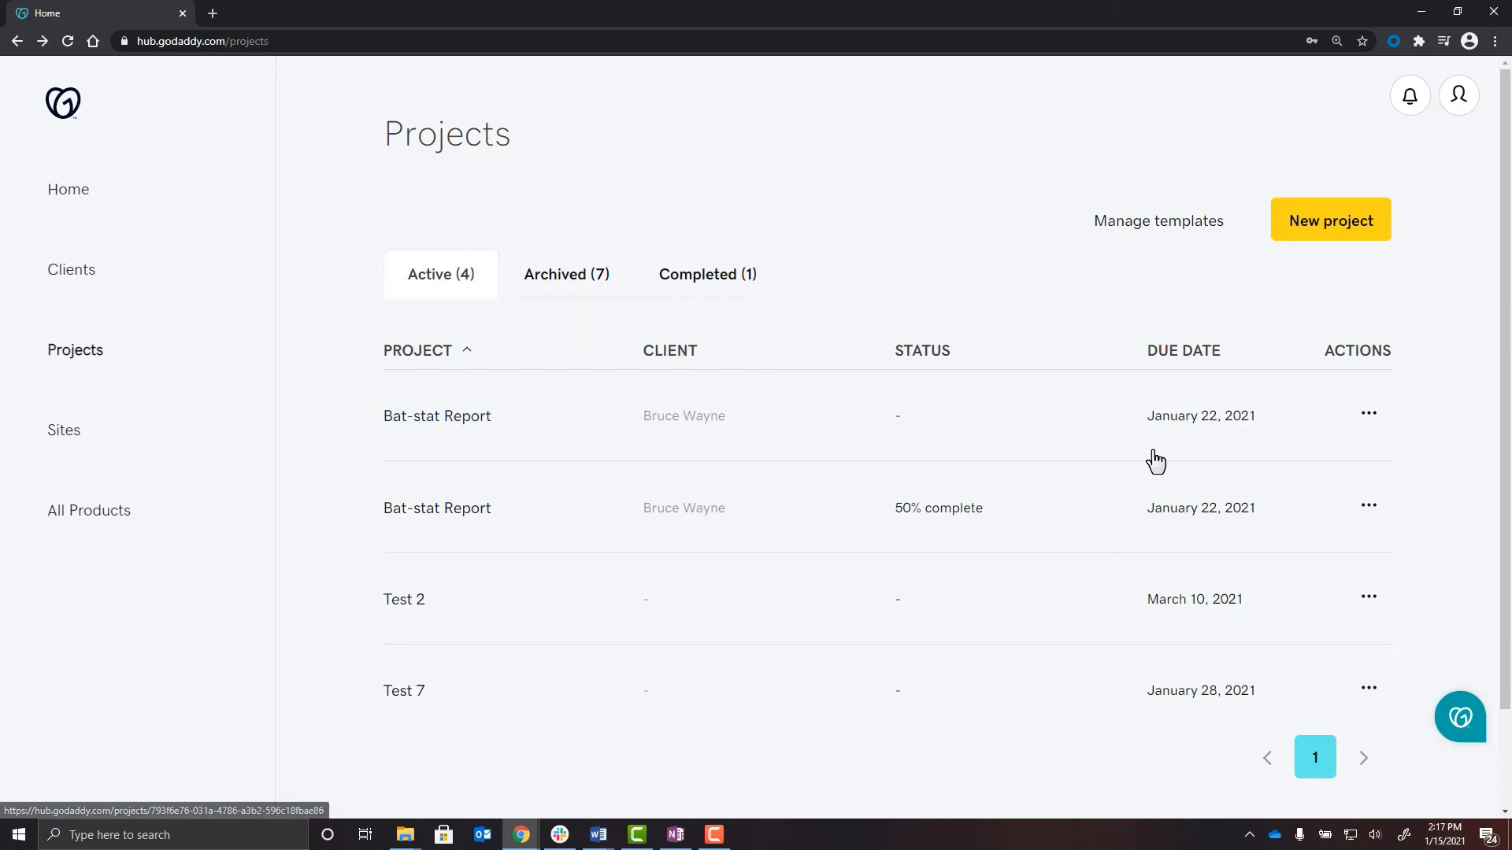
{"action": "left_click", "coordinate": [1368, 415]}
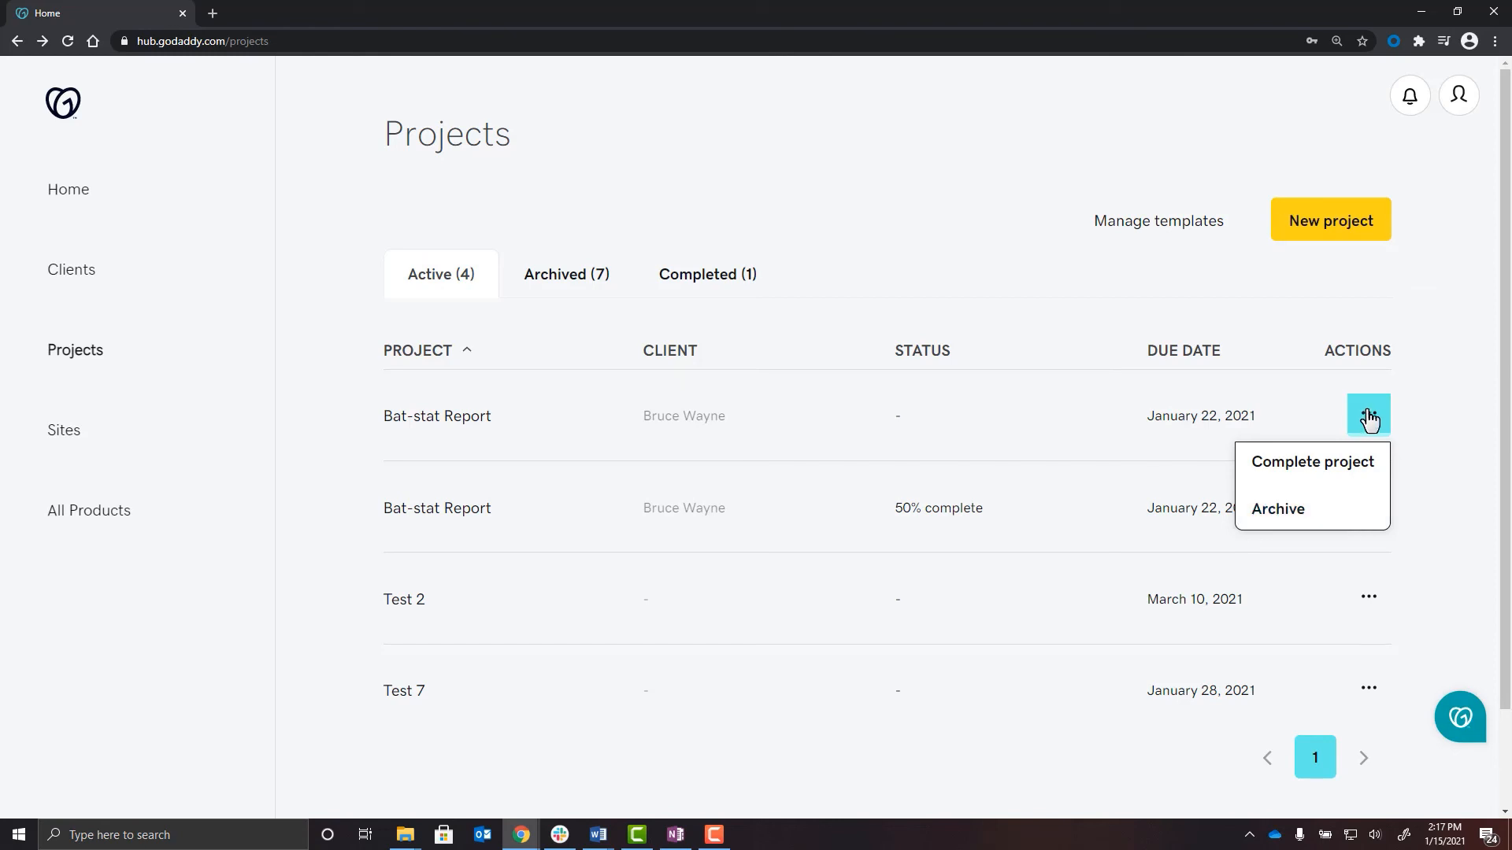
{"action": "left_click", "coordinate": [1283, 517]}
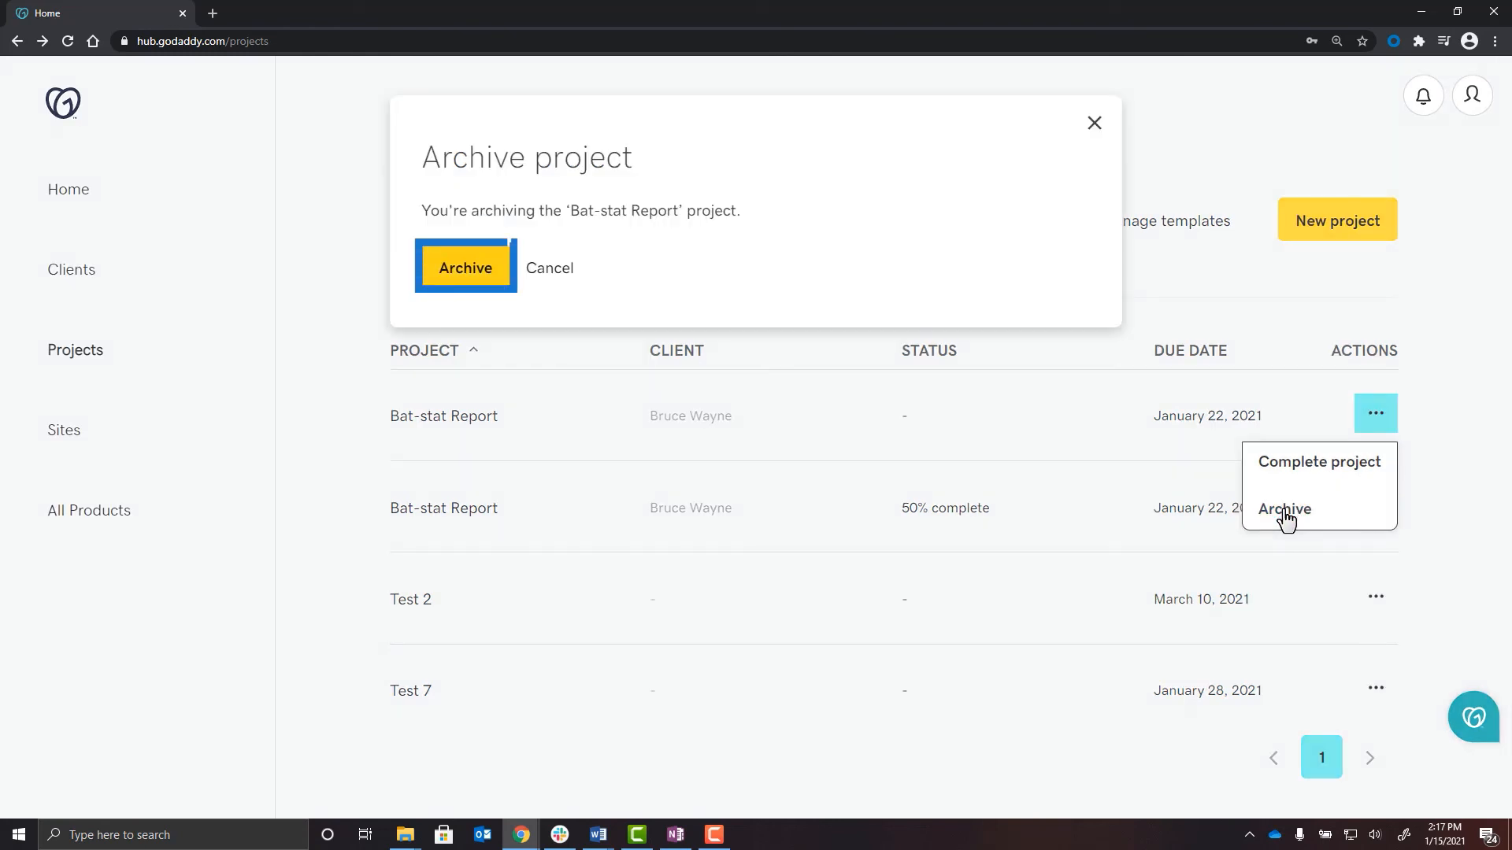
{"action": "left_click", "coordinate": [1095, 124]}
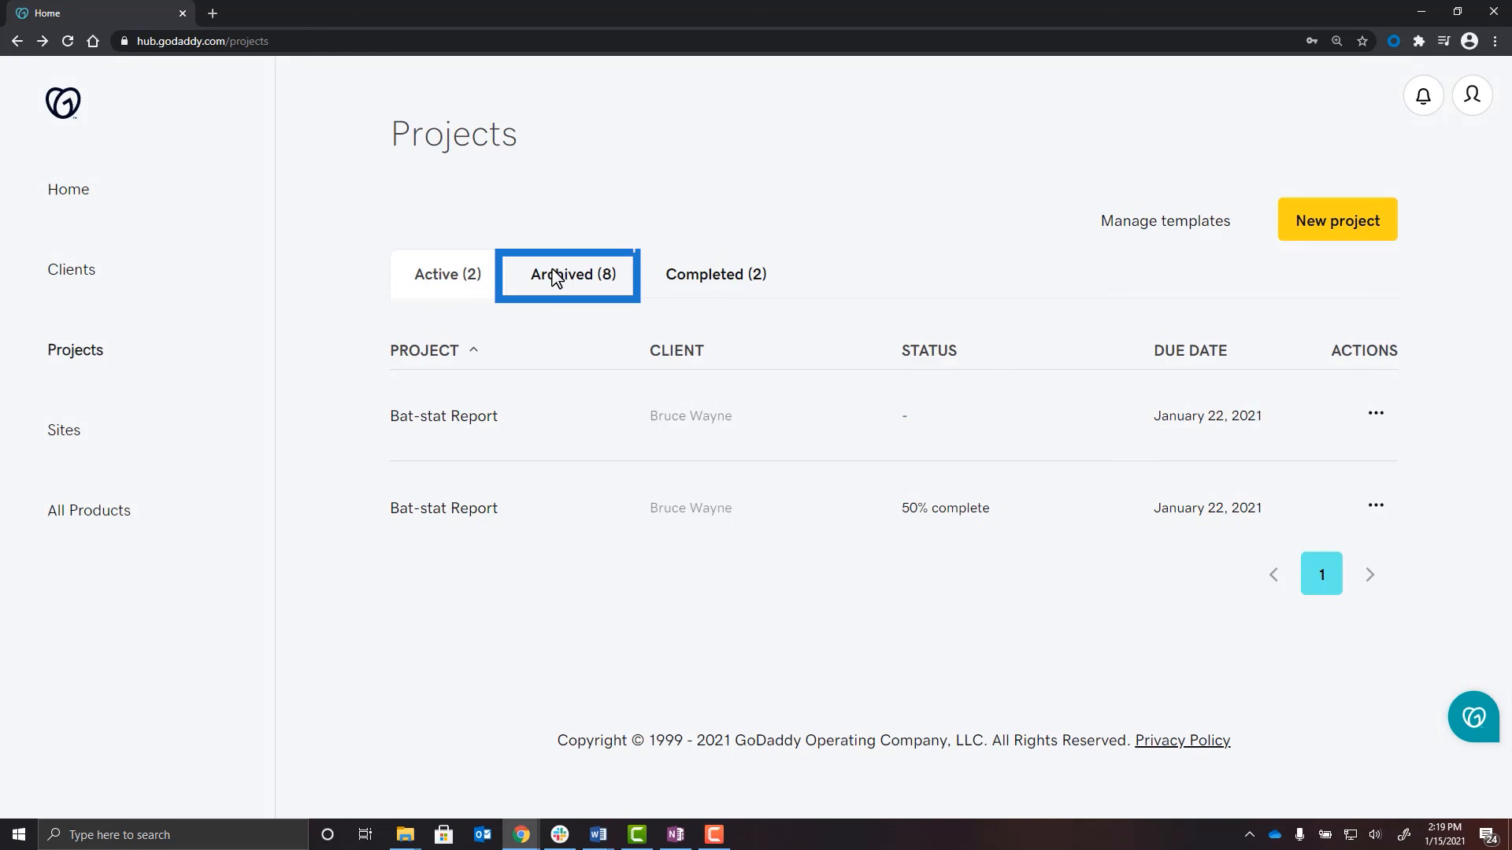
Step: Unarchive the Test 3 project and check it in the list of active projects
{"action": "left_click", "coordinate": [563, 279]}
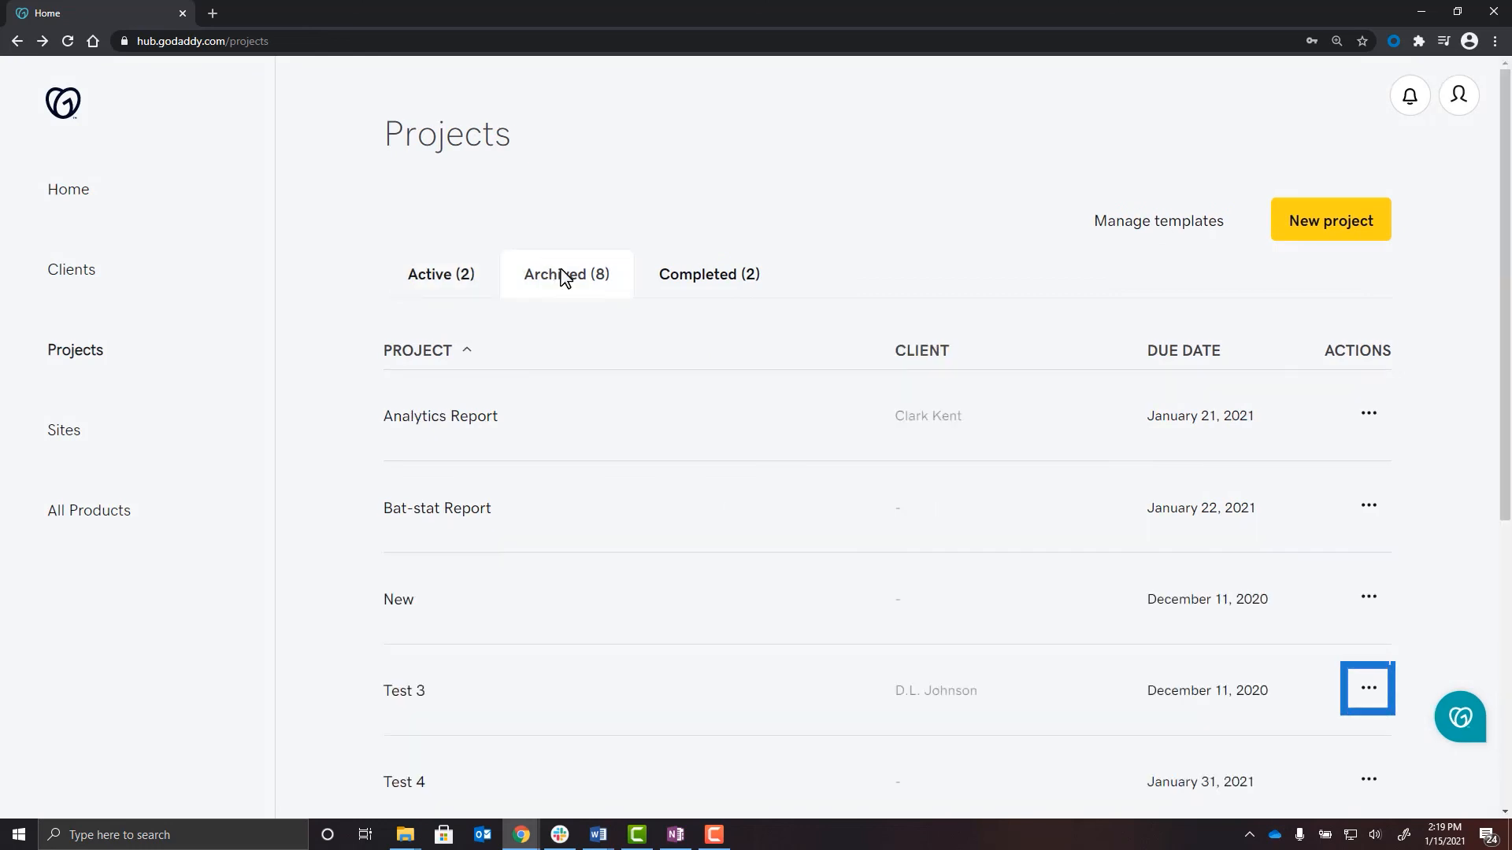
{"action": "left_click", "coordinate": [1369, 688]}
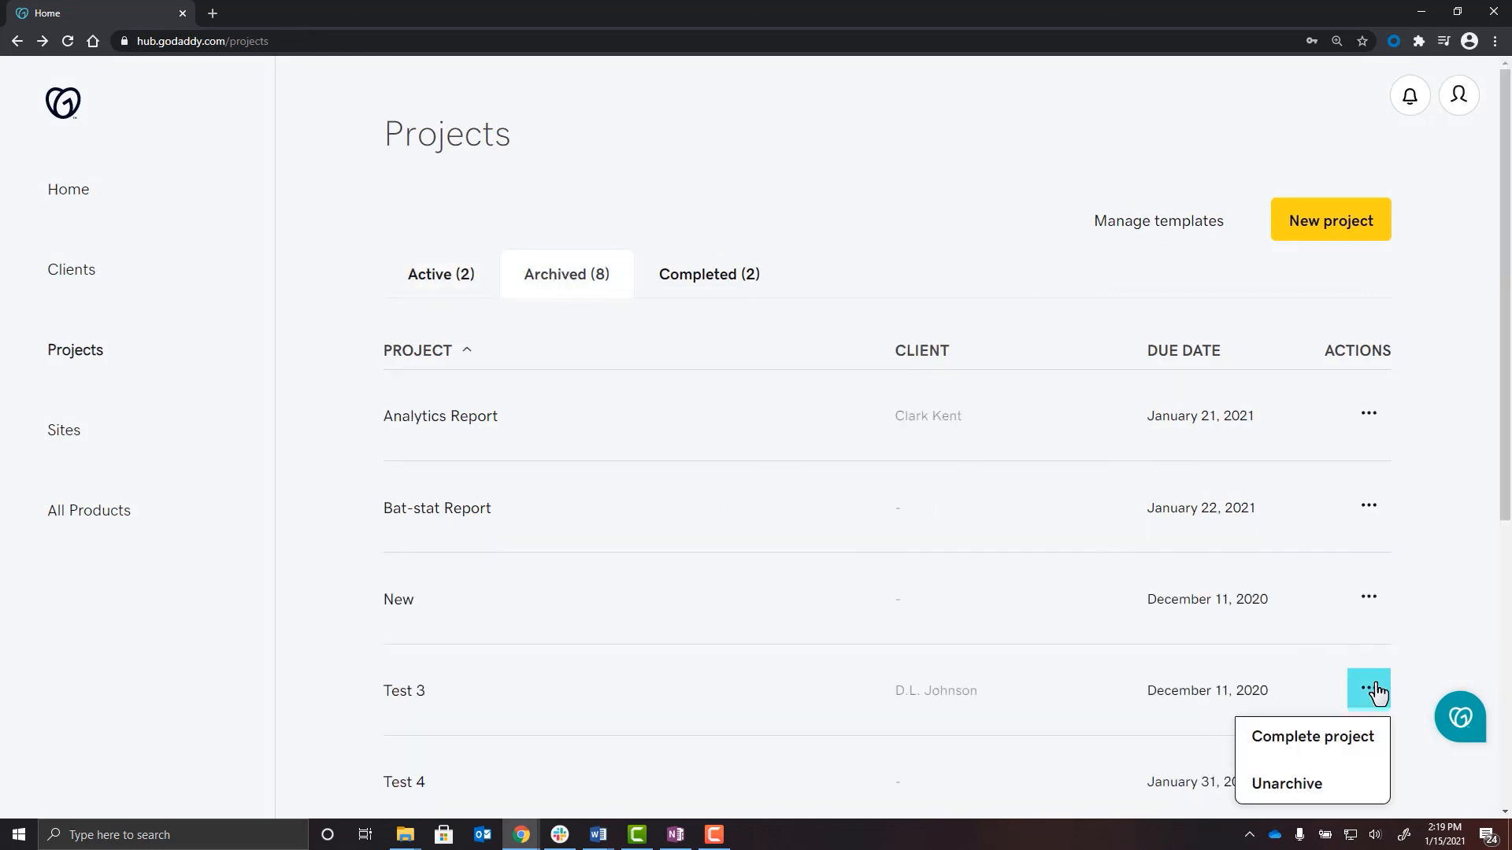
{"action": "left_click", "coordinate": [1303, 797]}
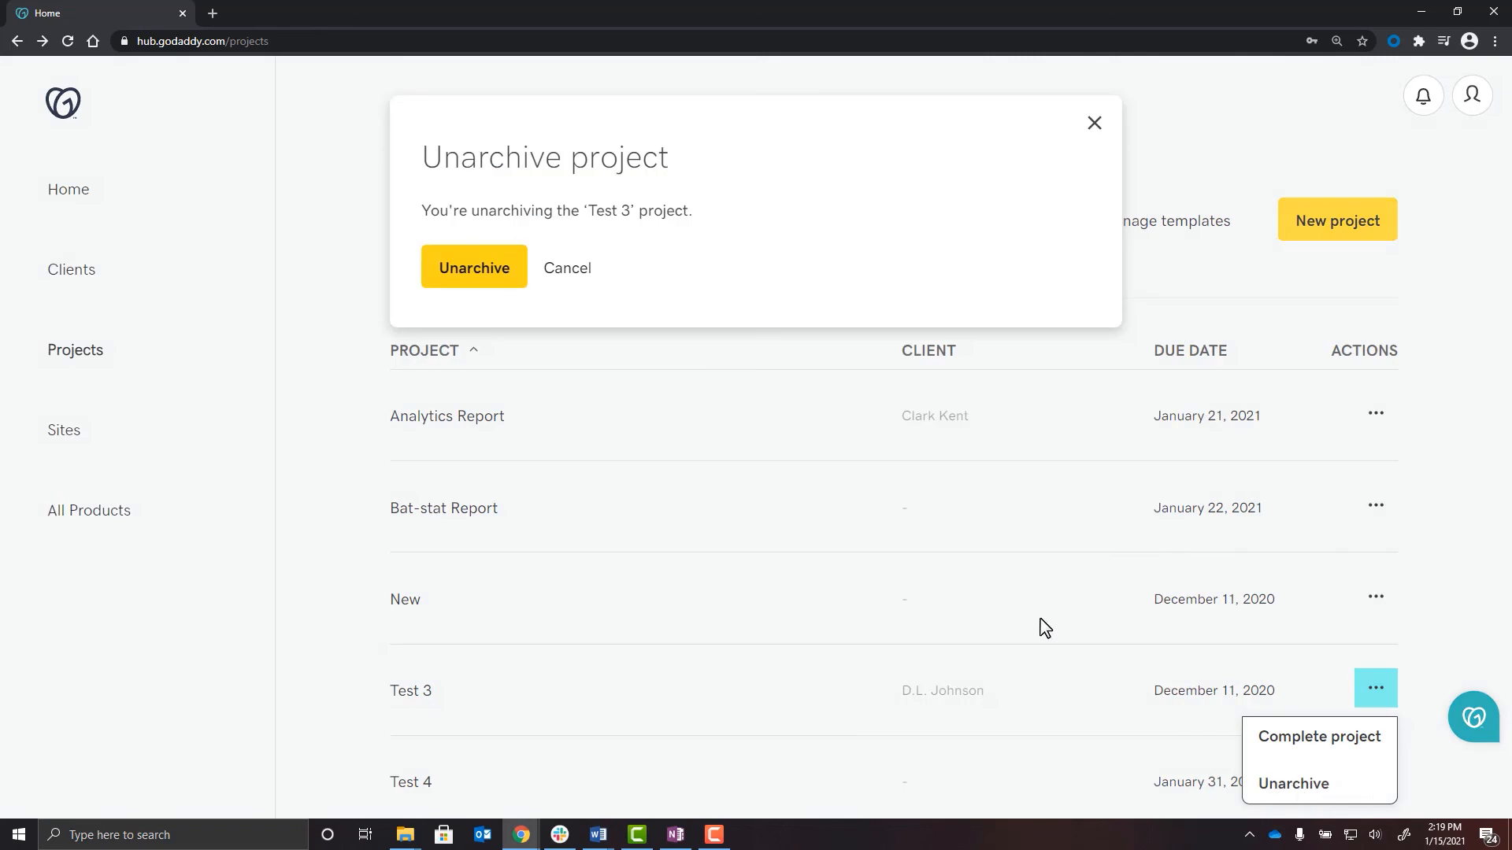
{"action": "left_click", "coordinate": [493, 266]}
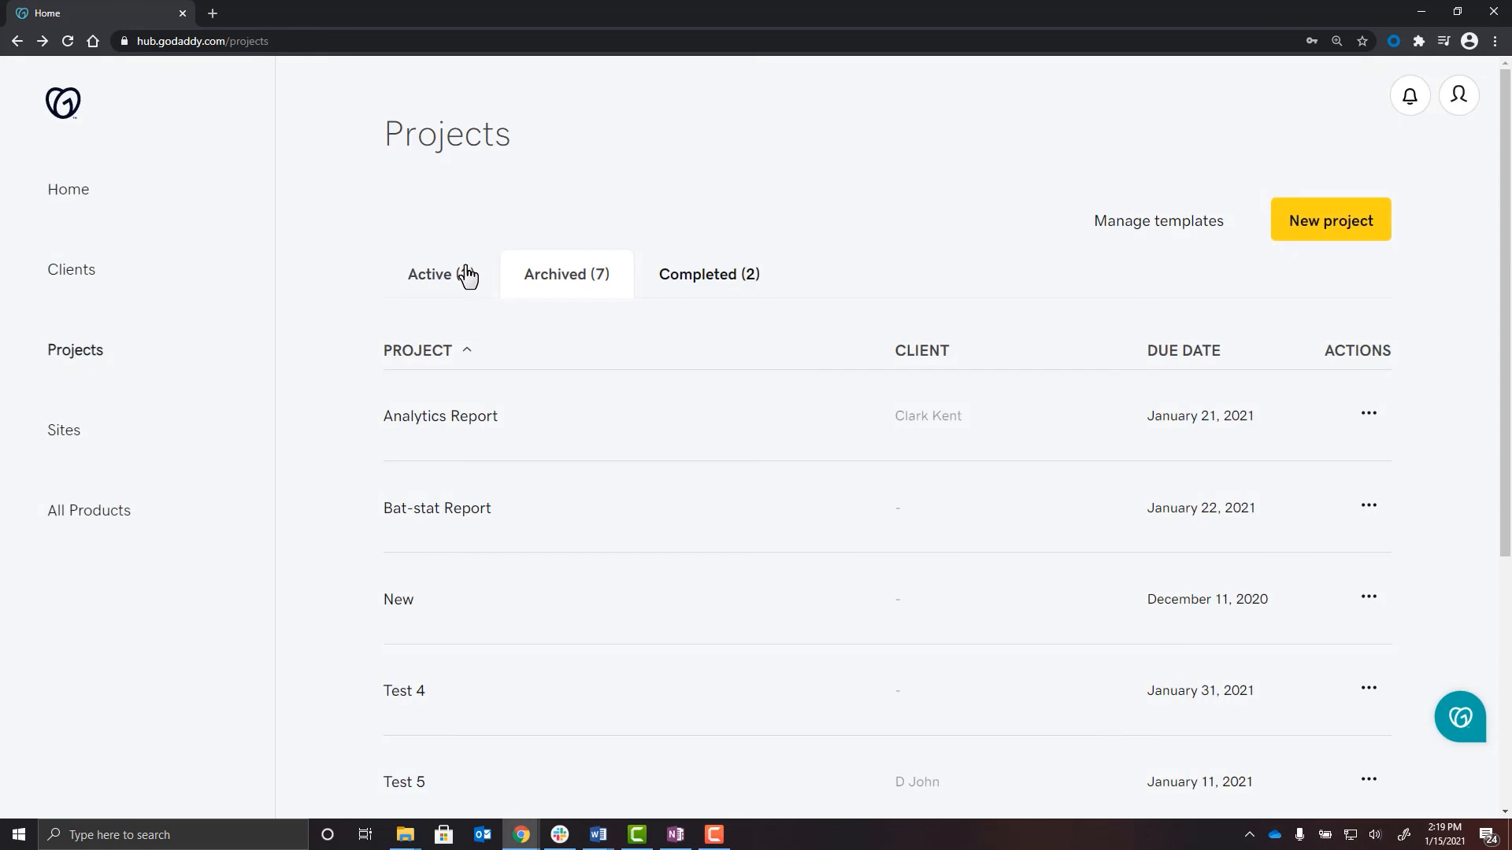
{"action": "left_click", "coordinate": [463, 275]}
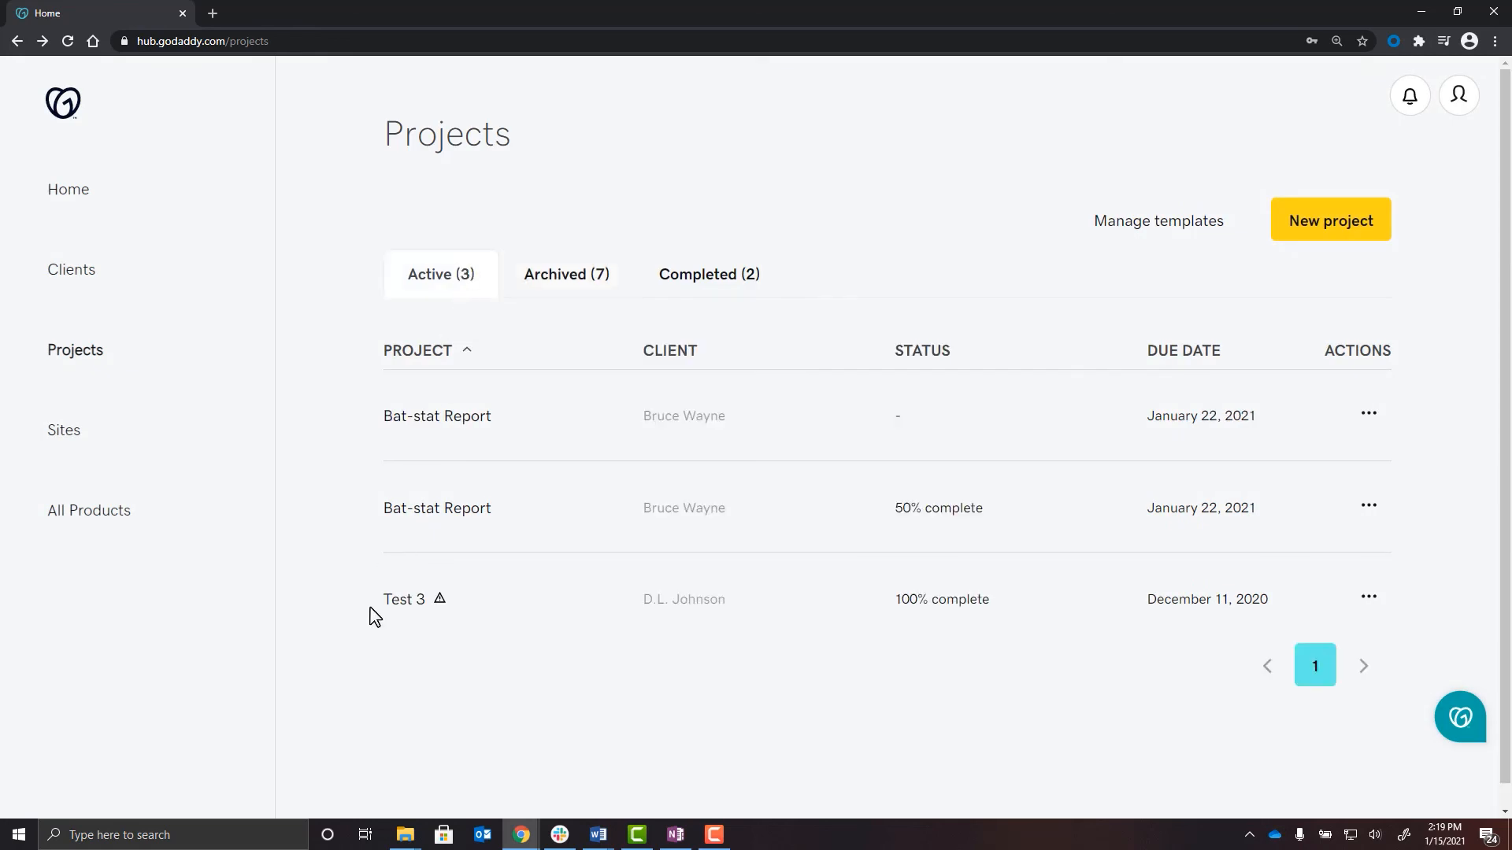
Step: Archive the project named Test from the list of completed projects
{"action": "left_click", "coordinate": [691, 277]}
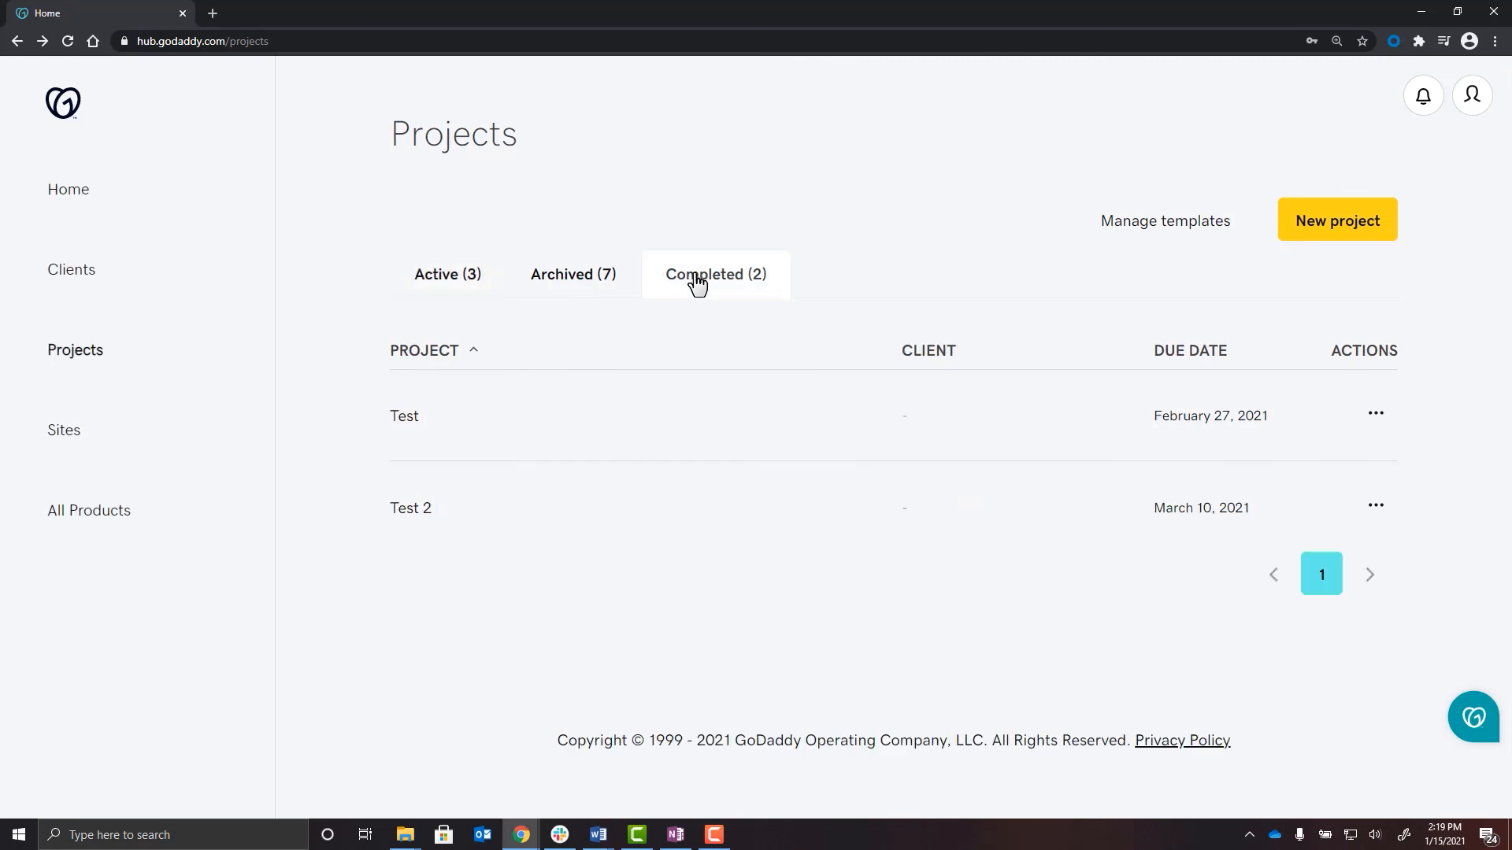
{"action": "left_click", "coordinate": [1377, 414]}
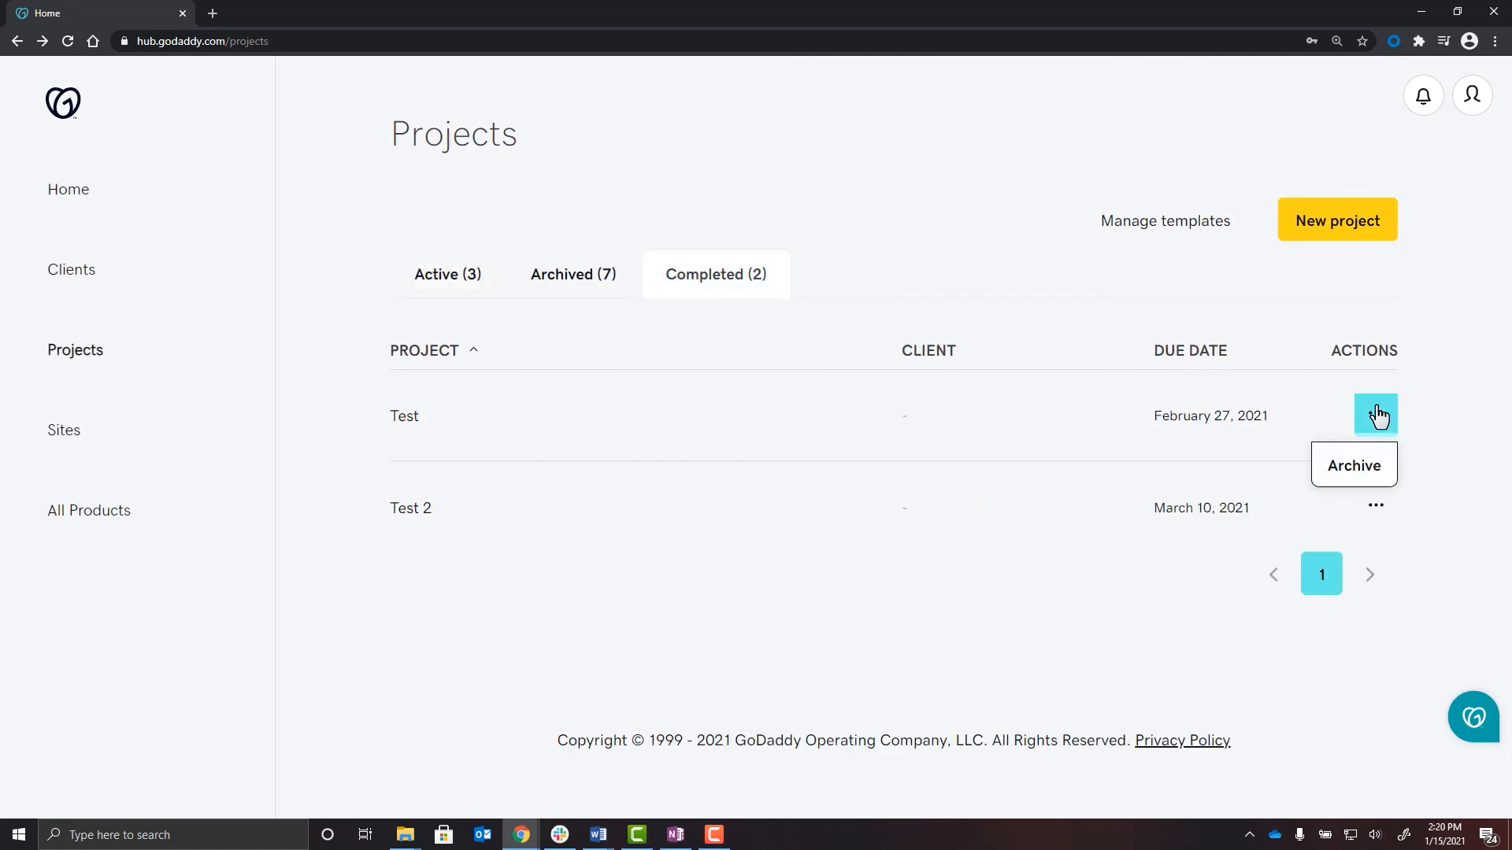
{"action": "left_click", "coordinate": [1368, 475]}
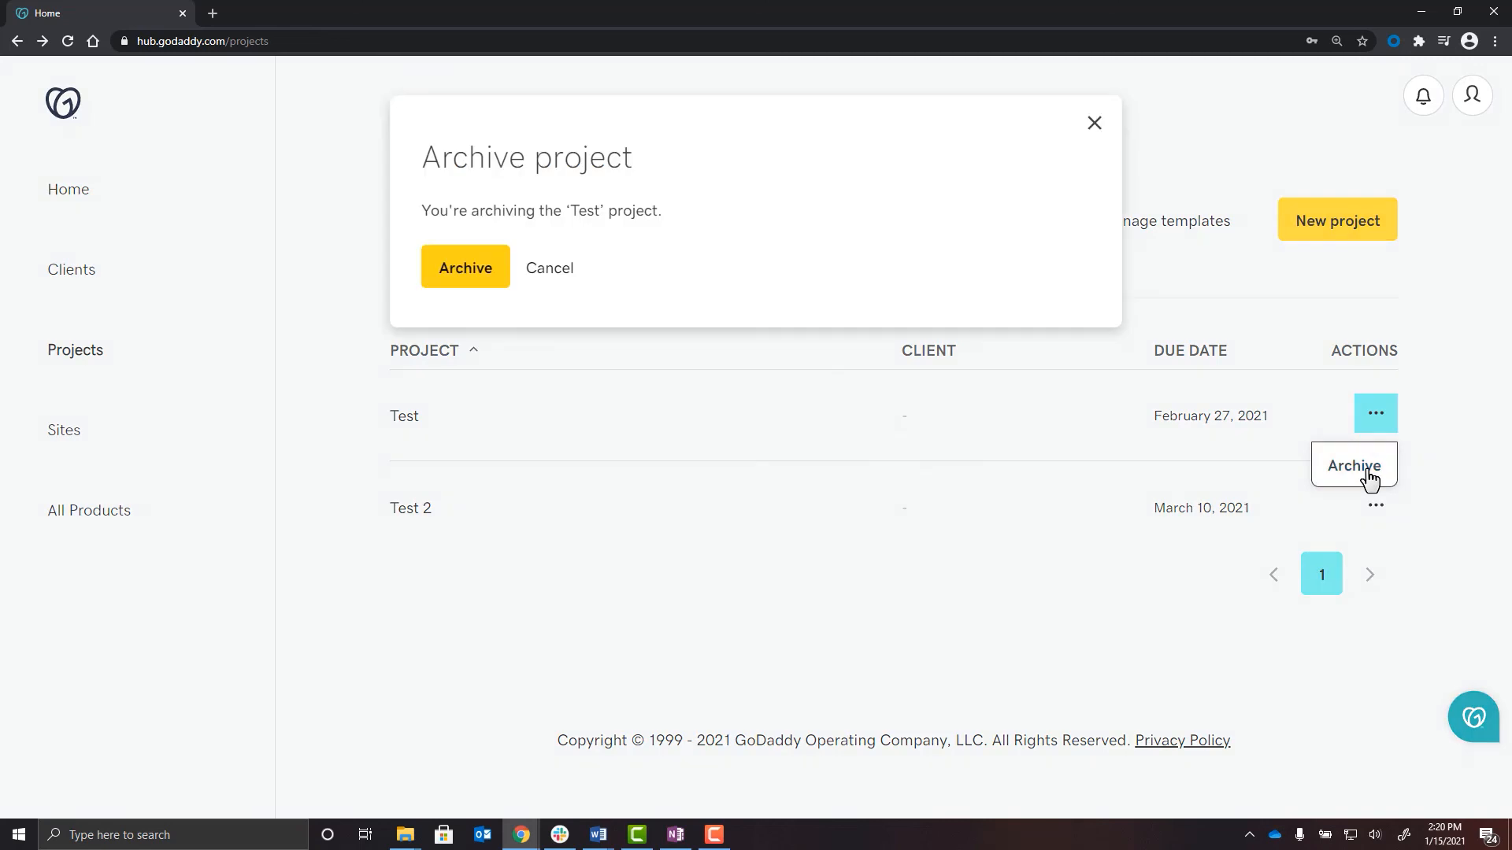
{"action": "left_click", "coordinate": [477, 275]}
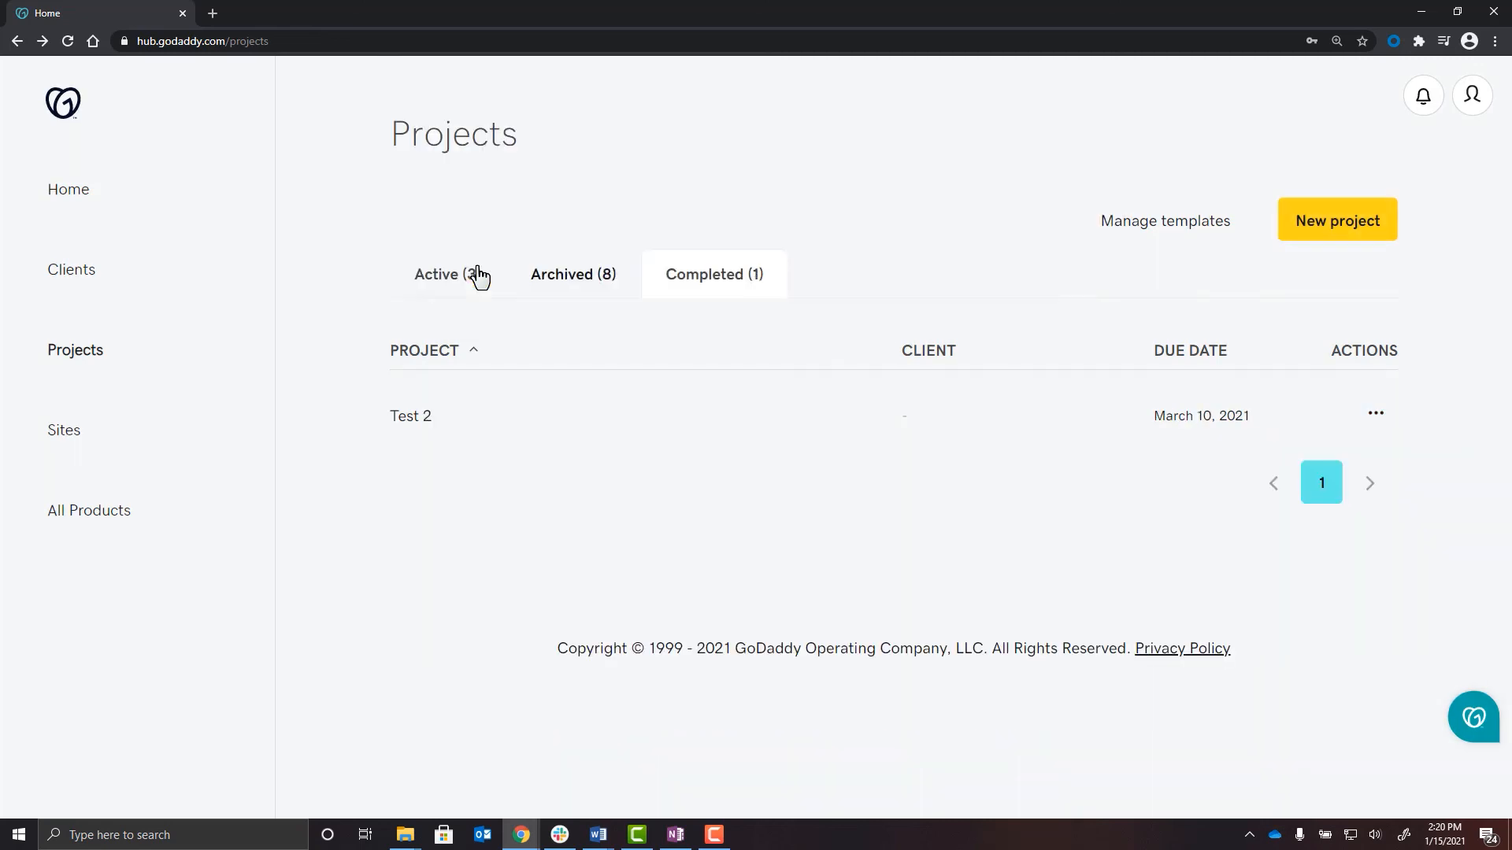